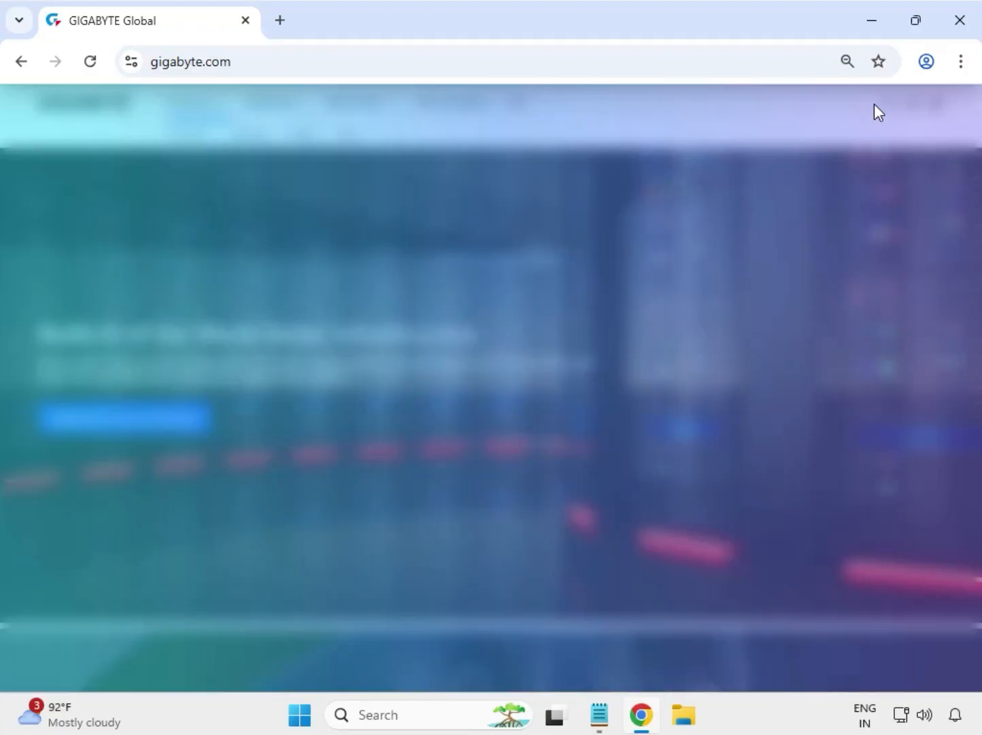
Step: Search the GIGABYTE site for B650 AORUS ELITE AX V2, filter to products, and open the motherboard's support downloads
type("B650 AORUS ELITE AX V2")
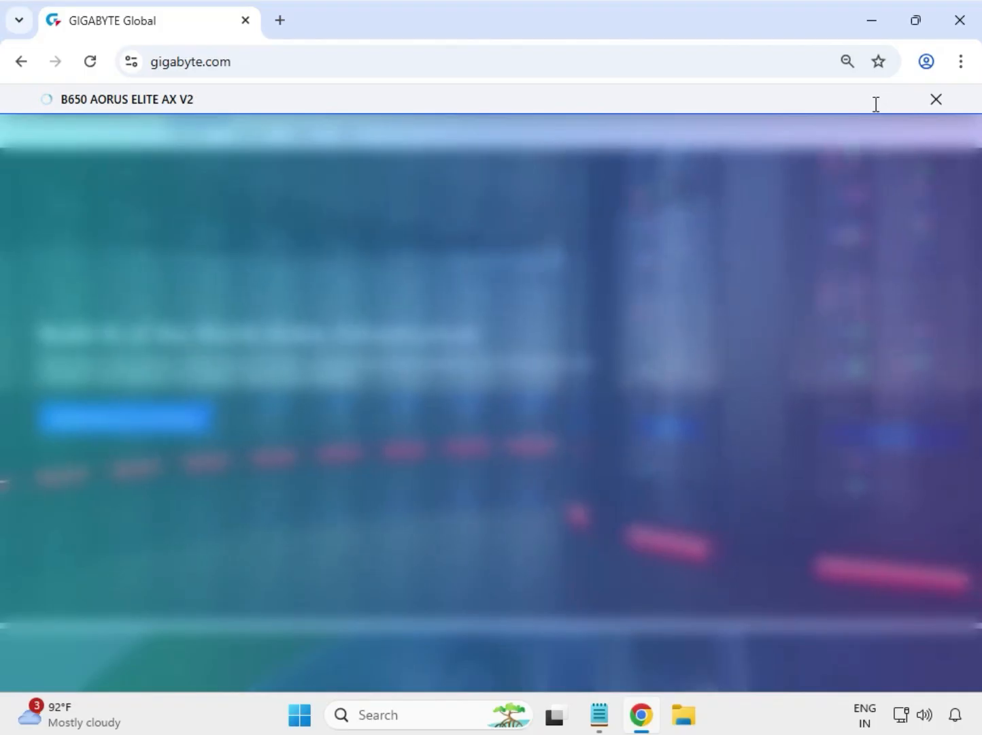
key("Return")
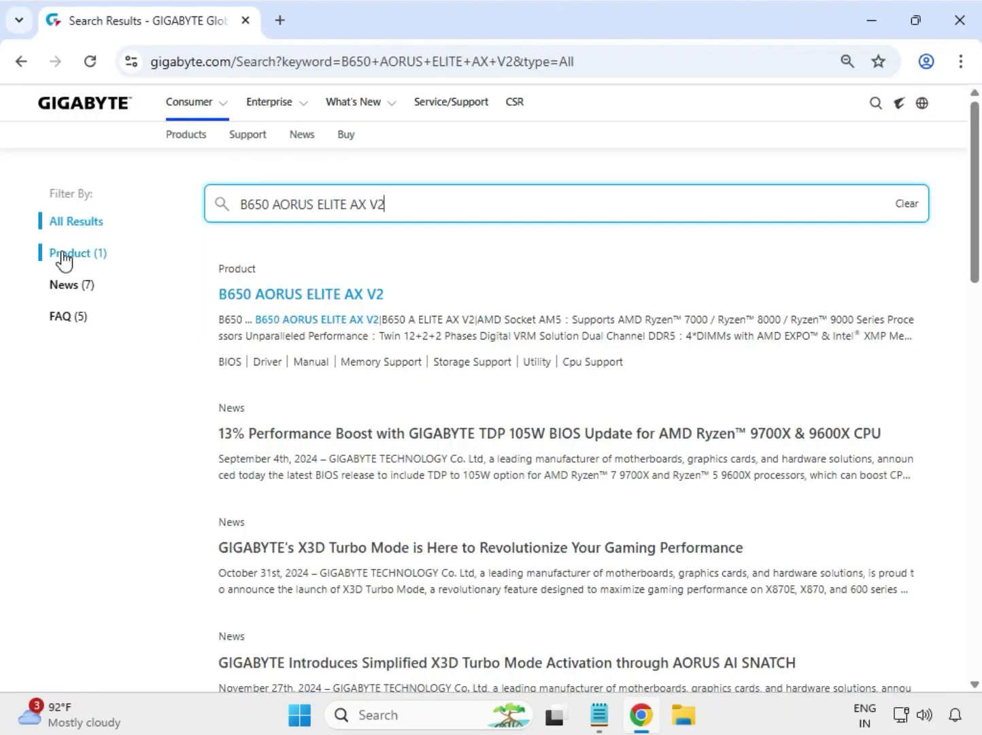
left_click(72, 253)
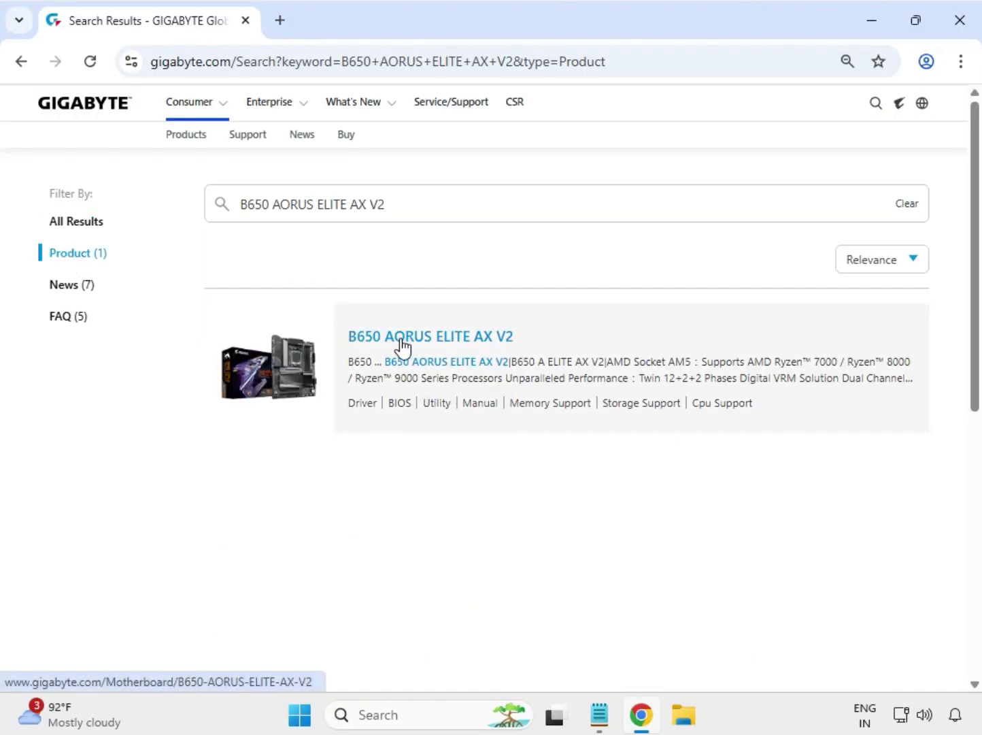
left_click(402, 346)
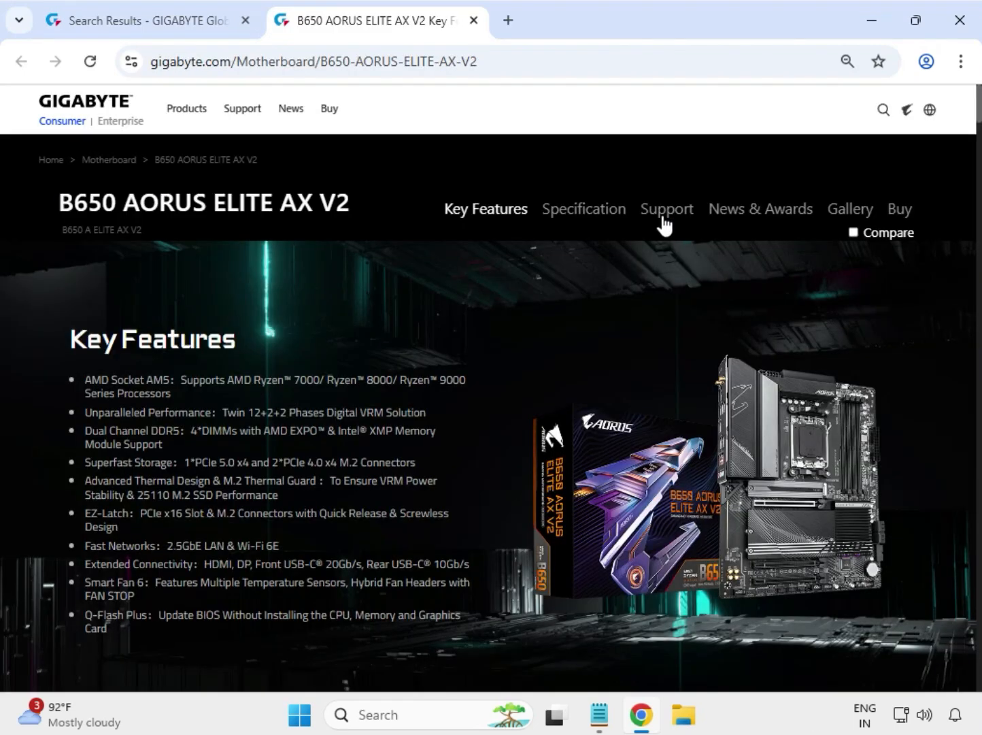
left_click(642, 216)
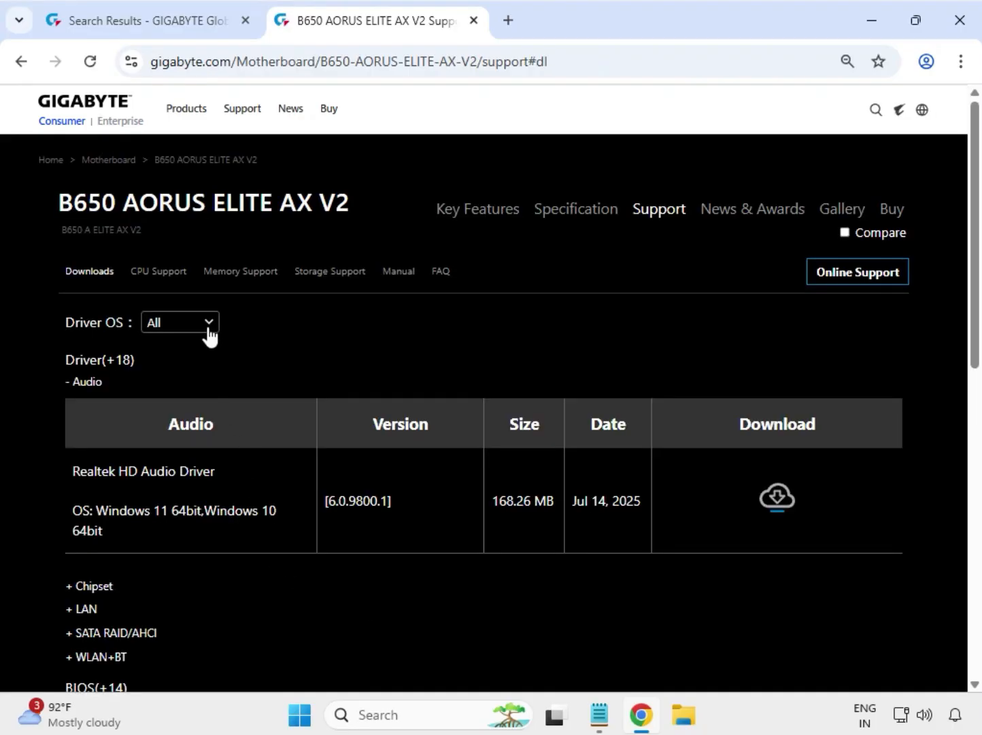
Step: Set the driver OS to Windows 11 64bit and download the Realtek HD Audio Driver
left_click(210, 325)
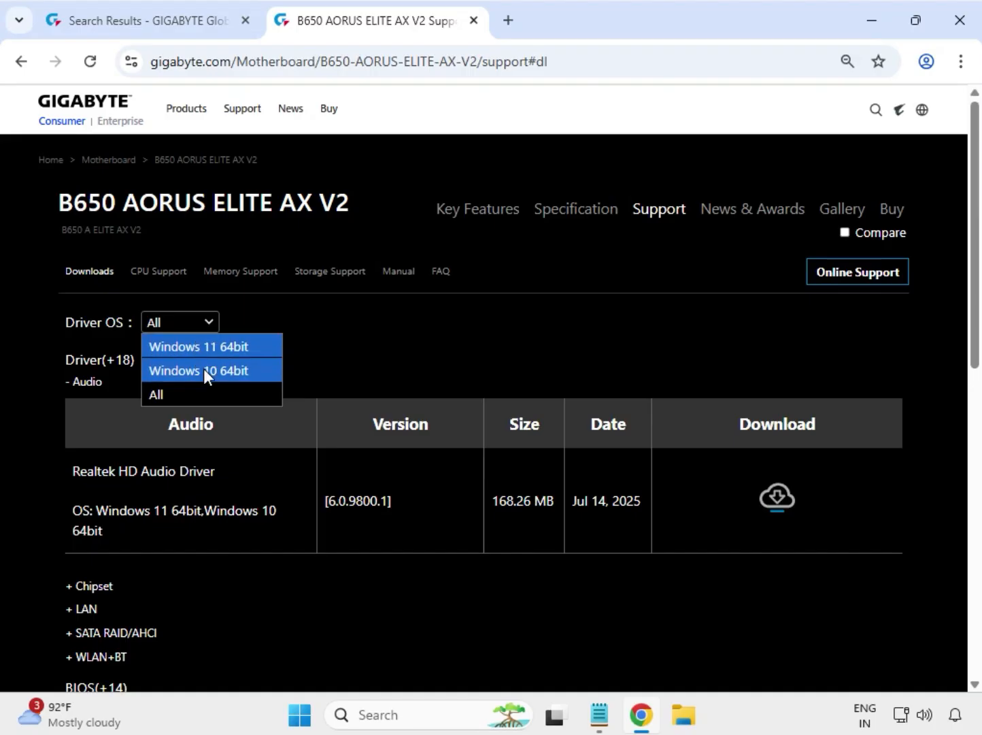
left_click(211, 348)
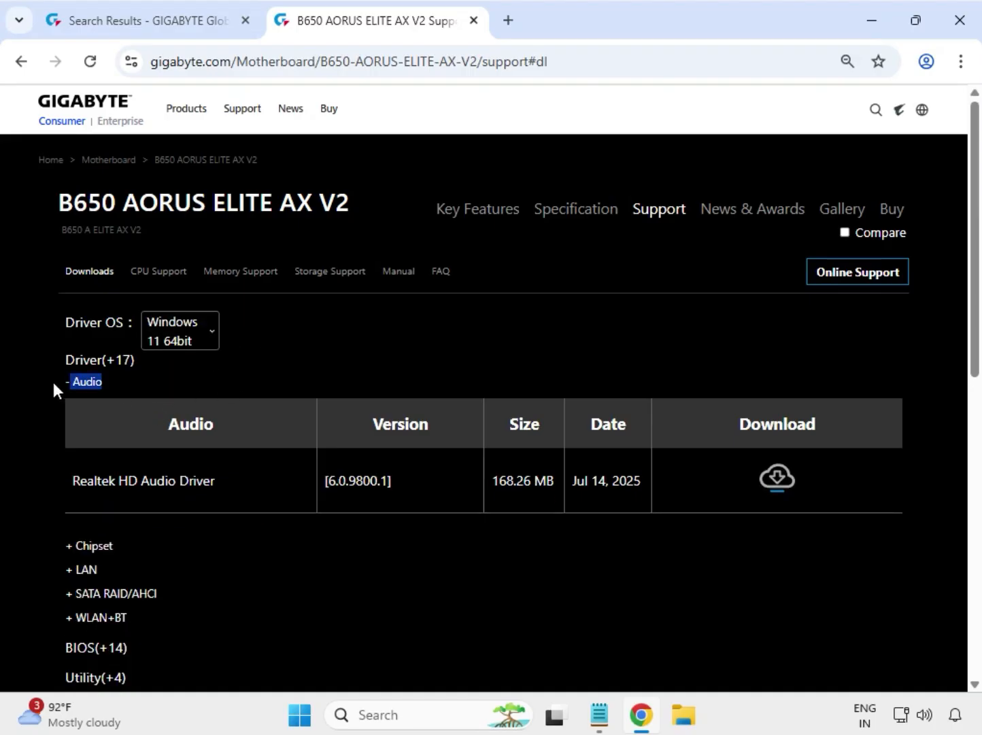
left_click_drag(126, 487, 776, 485)
left_click(776, 480)
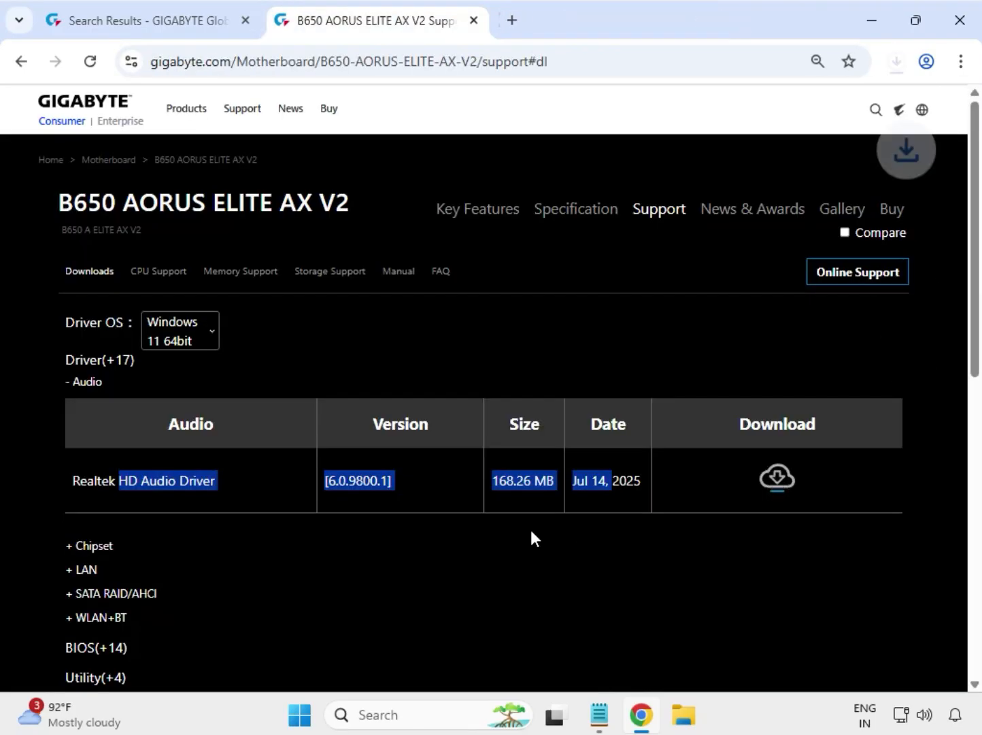
Step: Expand the Chipset drivers and download the AMD Chipset Driver, version 7.03.21.2116
left_click_drag(121, 544, 63, 544)
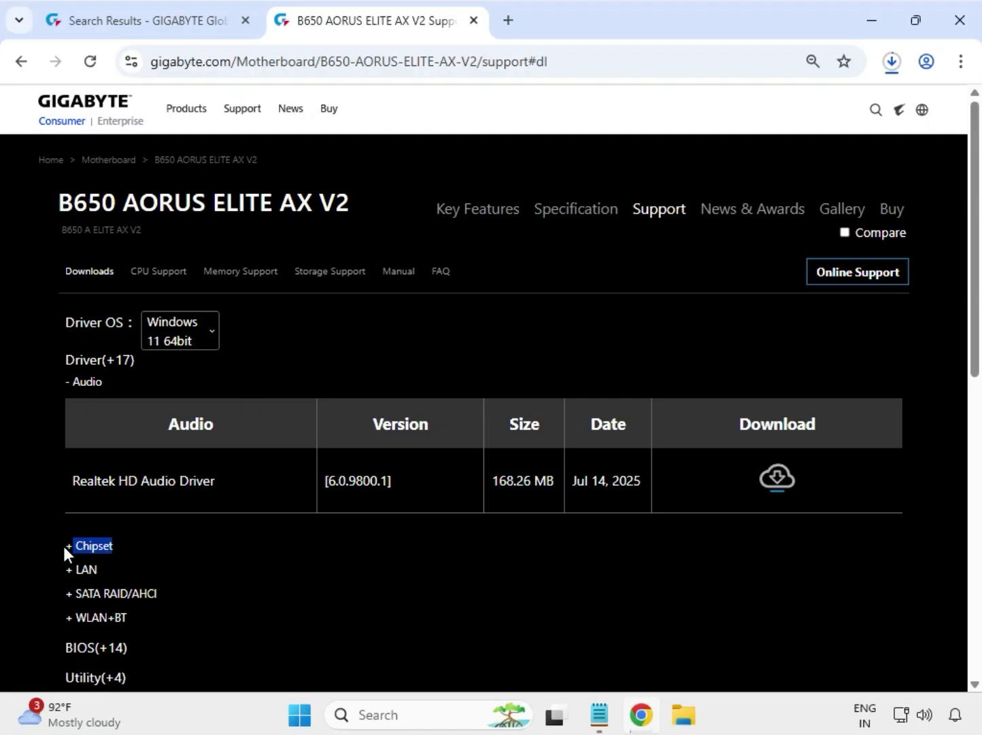
left_click(101, 549)
left_click_drag(73, 509, 190, 505)
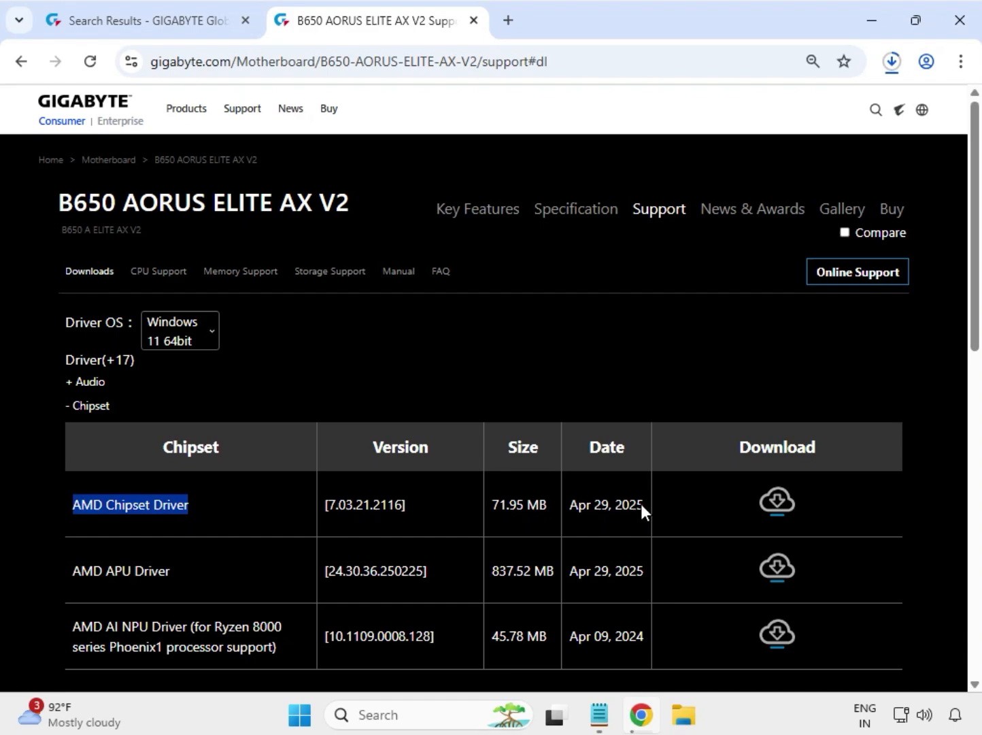
left_click(771, 500)
Step: Expand the LAN drivers and download the Realtek LAN Driver, version 11.24.0318.2025
scroll(168, 623, "down", 4)
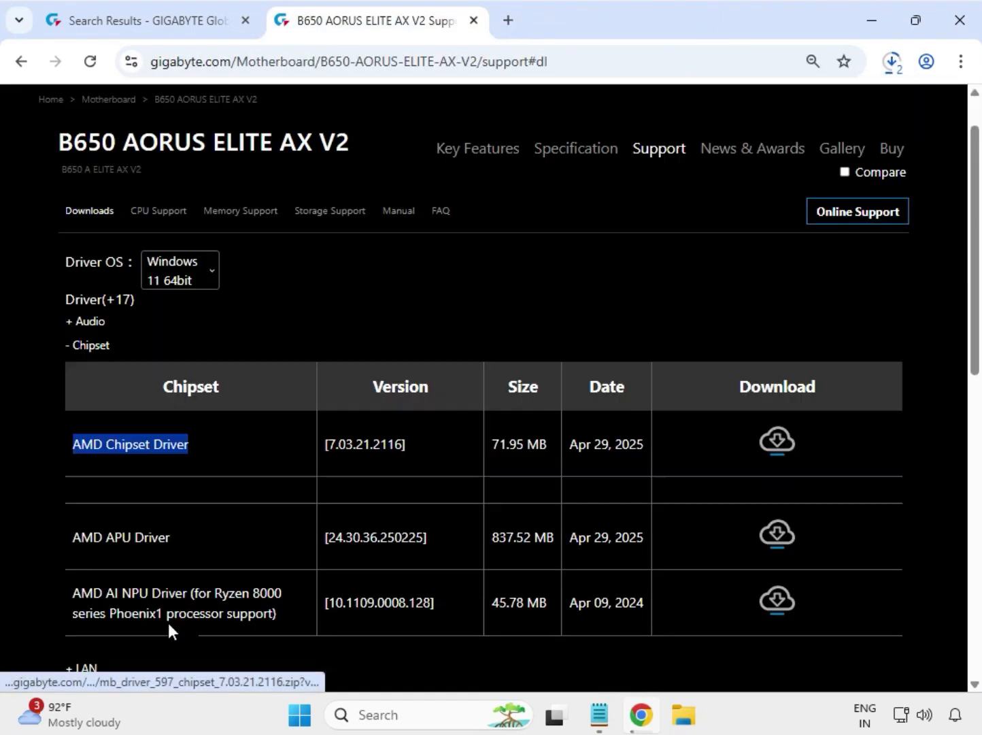
left_click_drag(91, 463, 50, 448)
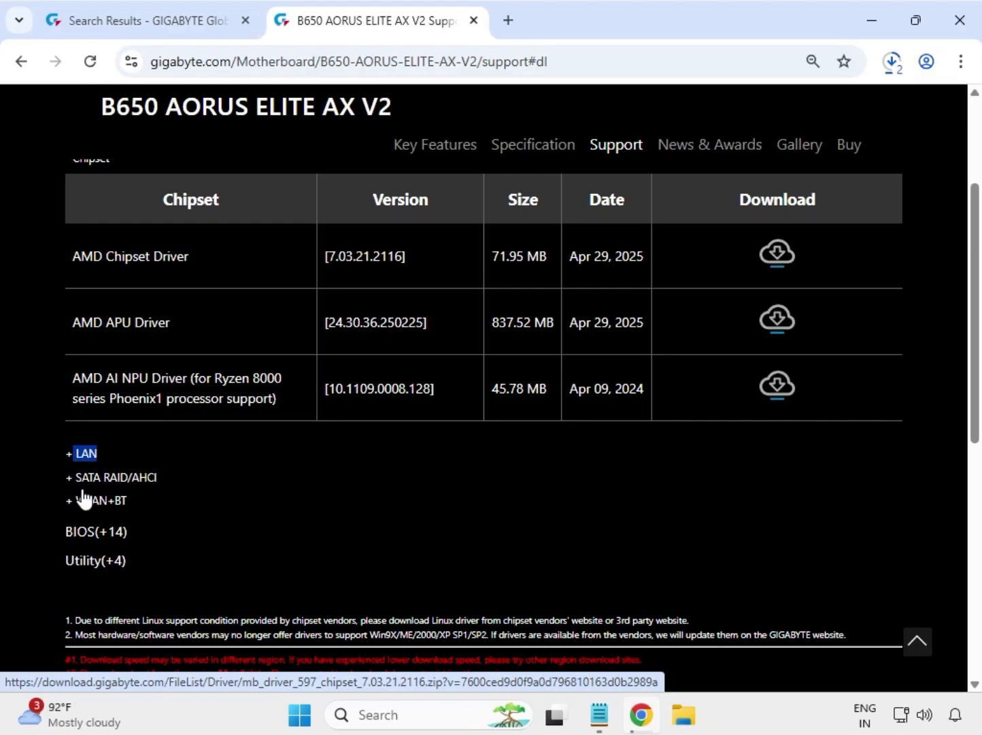
left_click(85, 452)
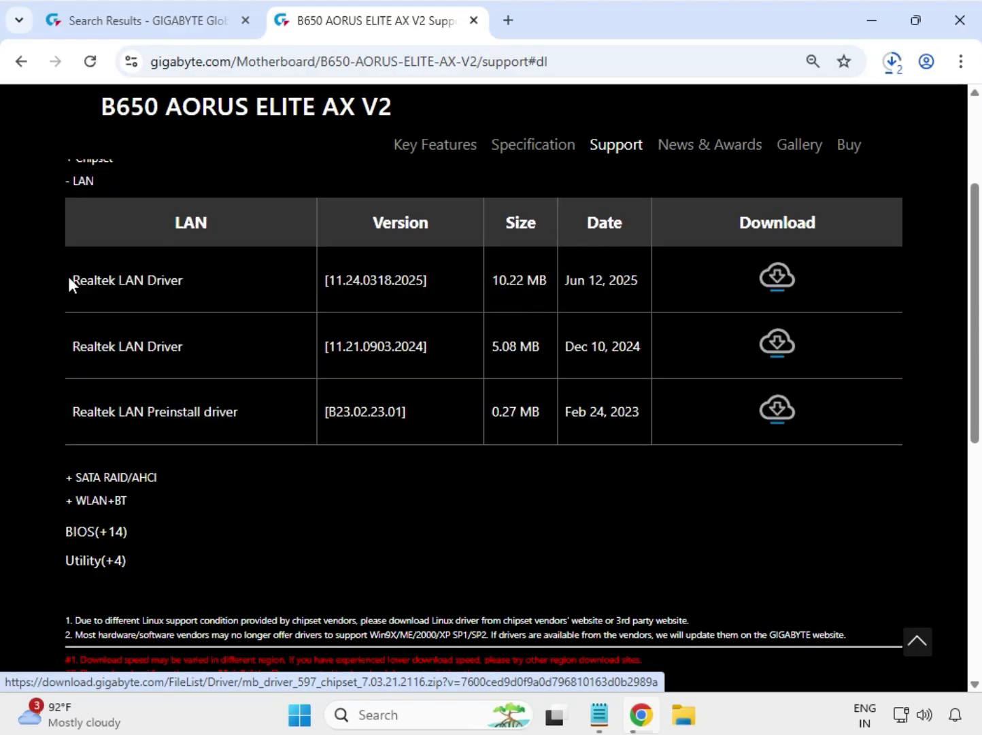
left_click_drag(69, 277, 664, 291)
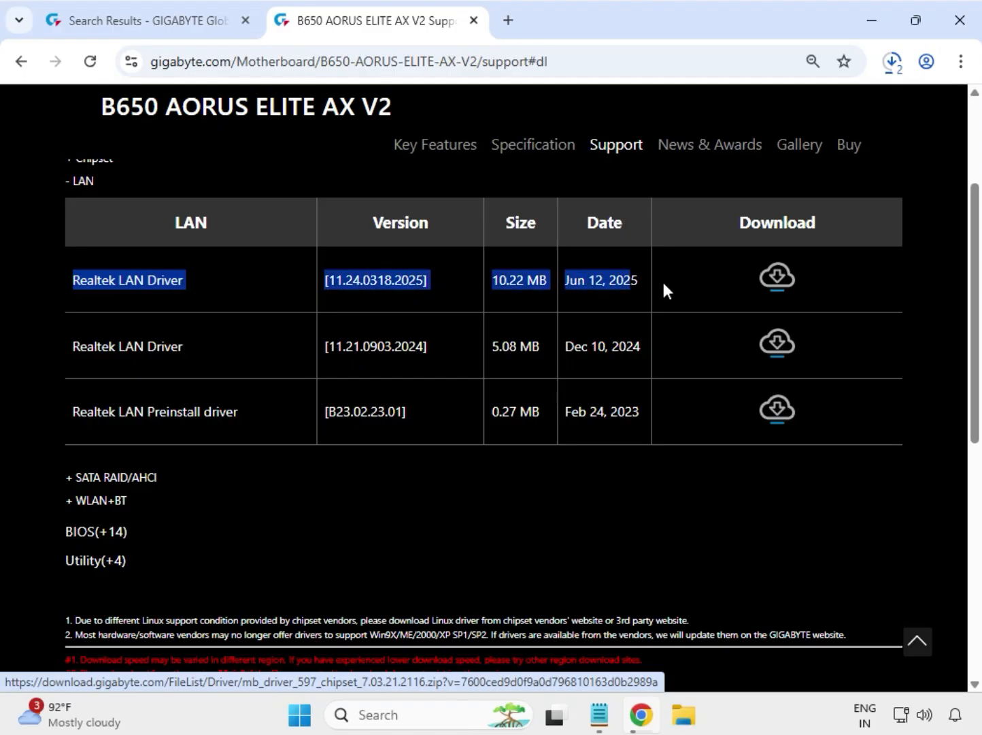
left_click(751, 268)
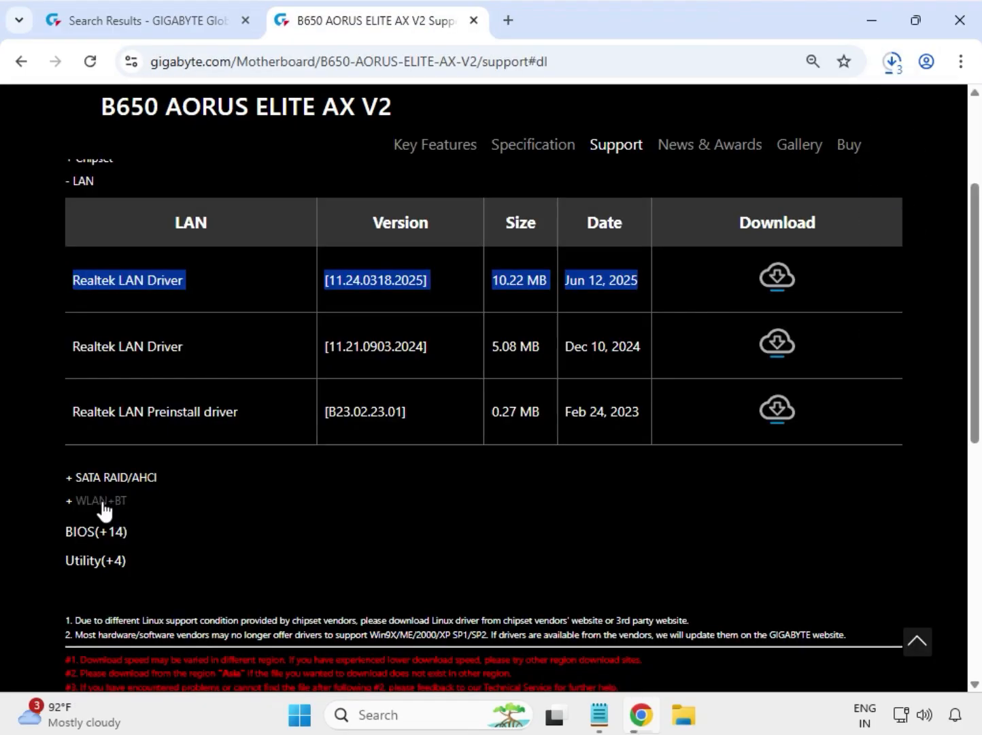
Step: Expand the WLAN+BT drivers and download Intel Bluetooth Driver 23.140.0.5 and Intel WIFI driver 23.130.0.6
left_click(104, 504)
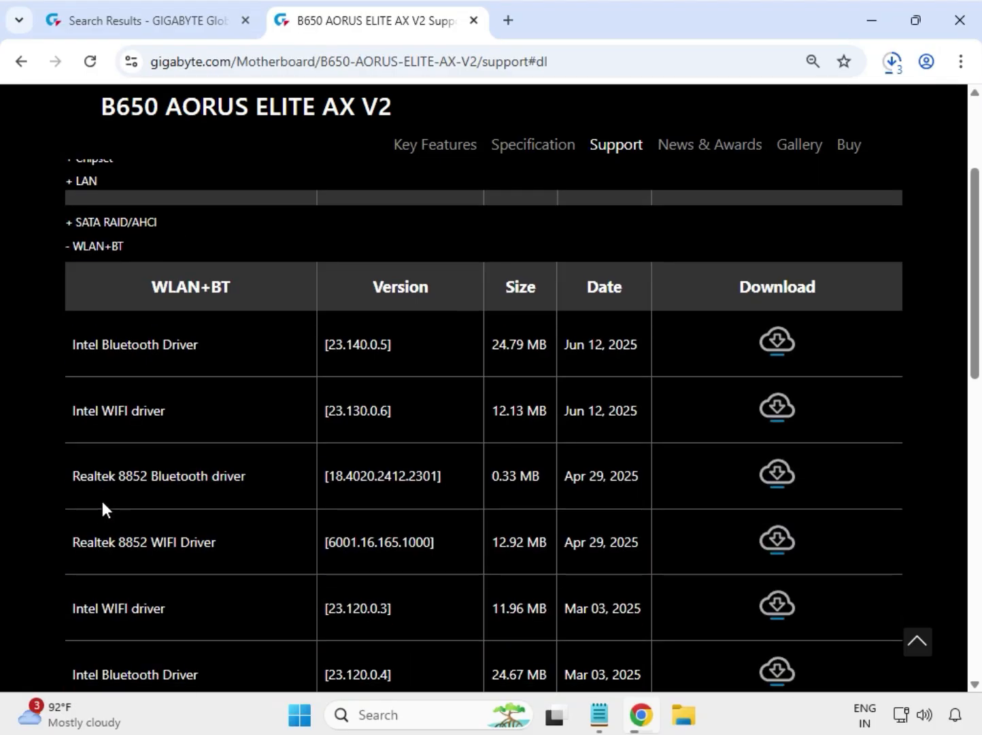
left_click_drag(89, 327, 194, 340)
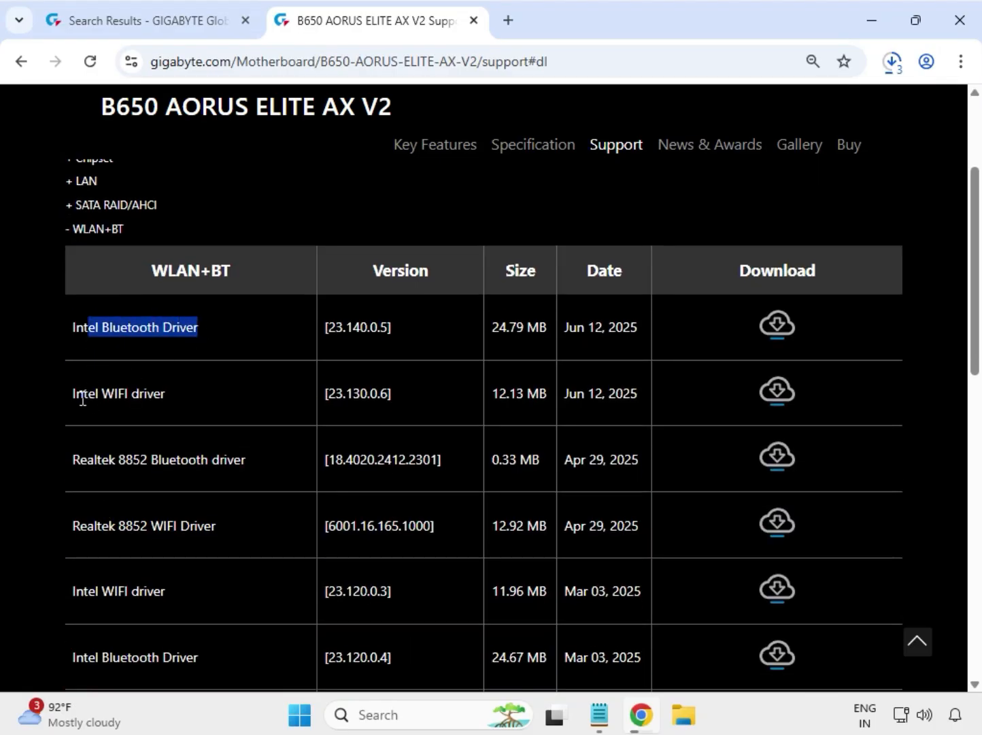
left_click_drag(83, 399, 166, 398)
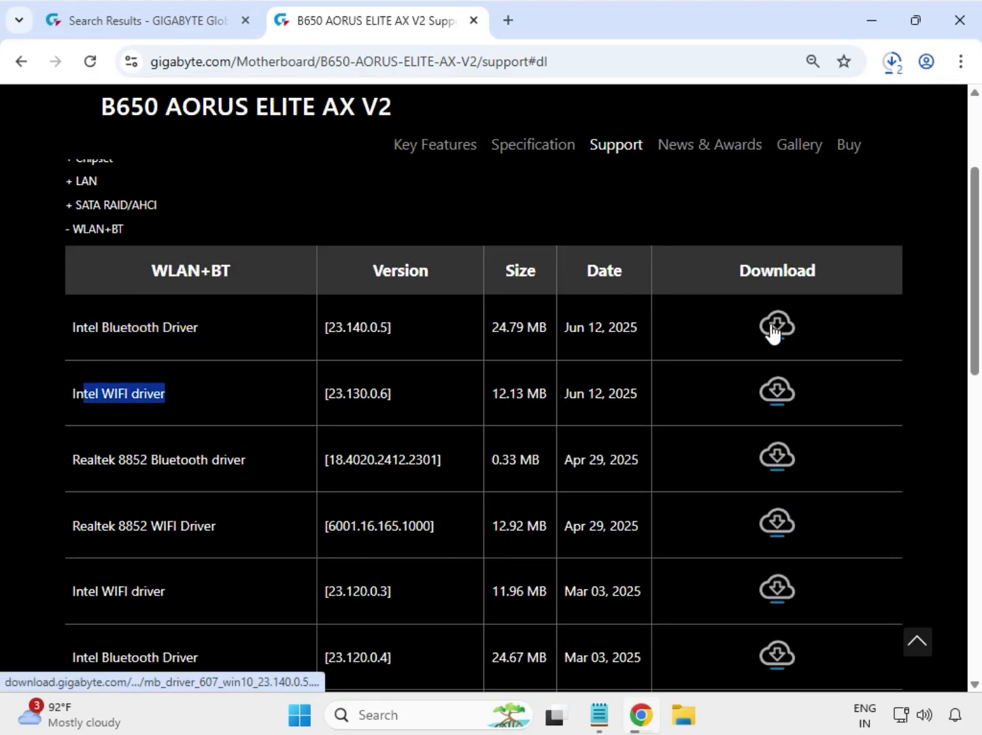
left_click(776, 398)
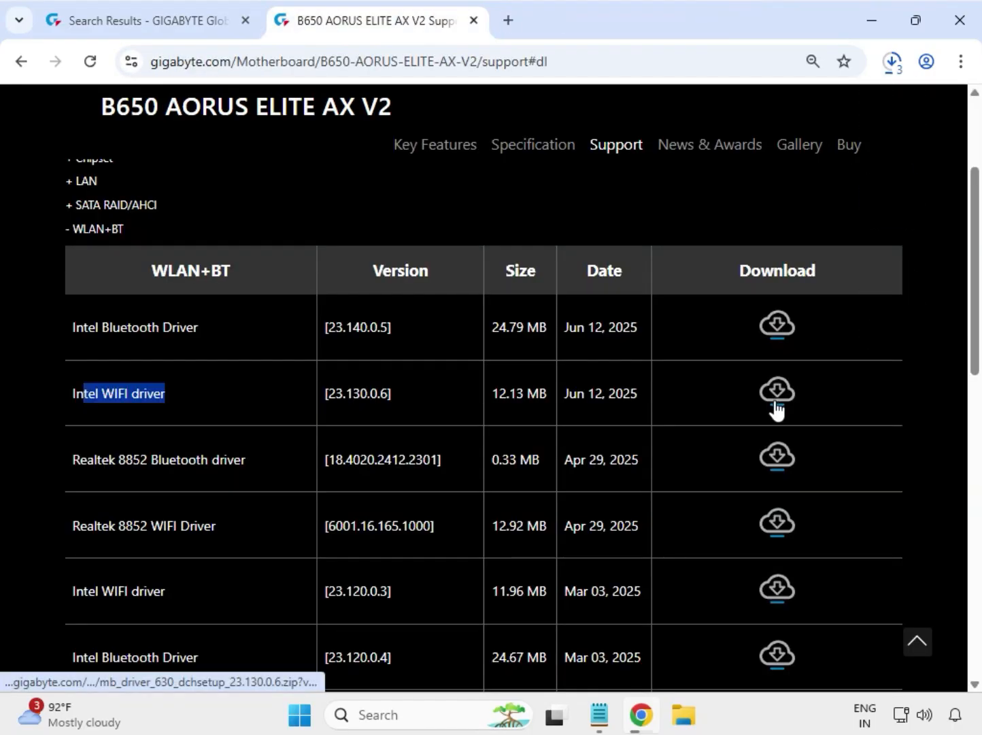
left_click(775, 400)
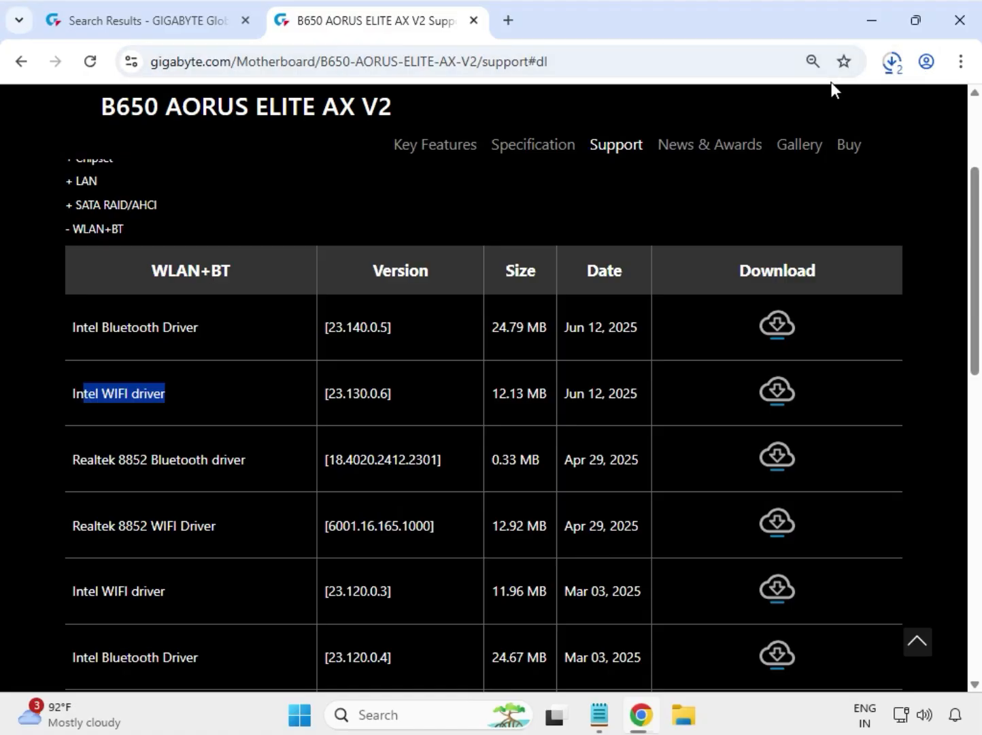
Step: Open the browser's download history and show the downloaded driver files in the Downloads folder
scroll(442, 503, "down", 2)
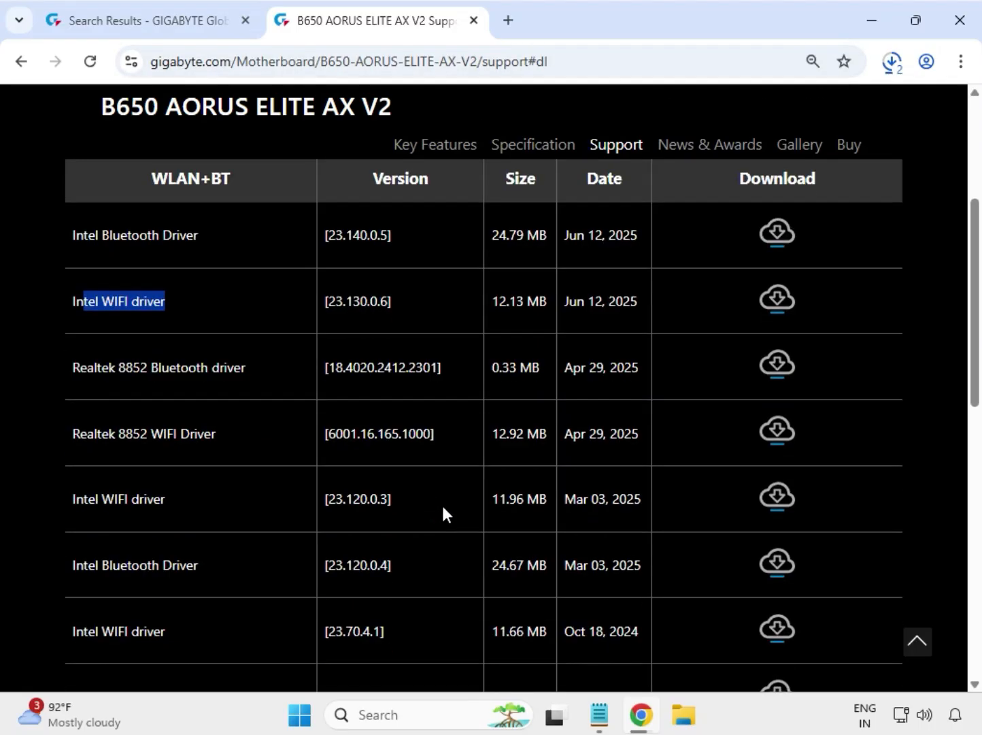
scroll(543, 510, "up", 5)
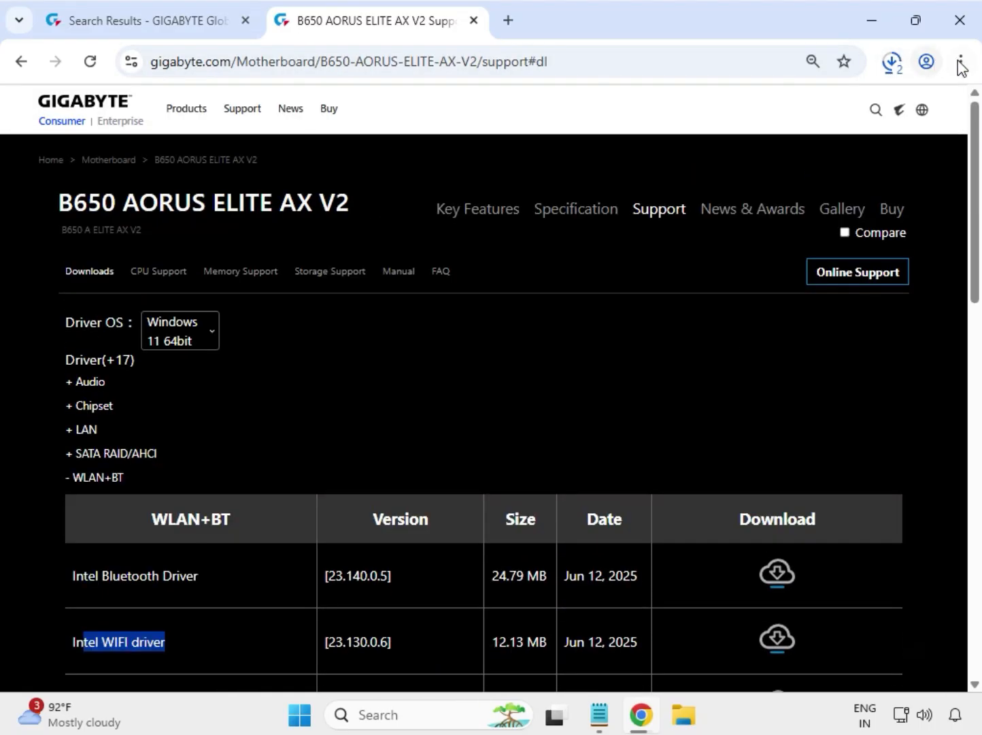
left_click(960, 63)
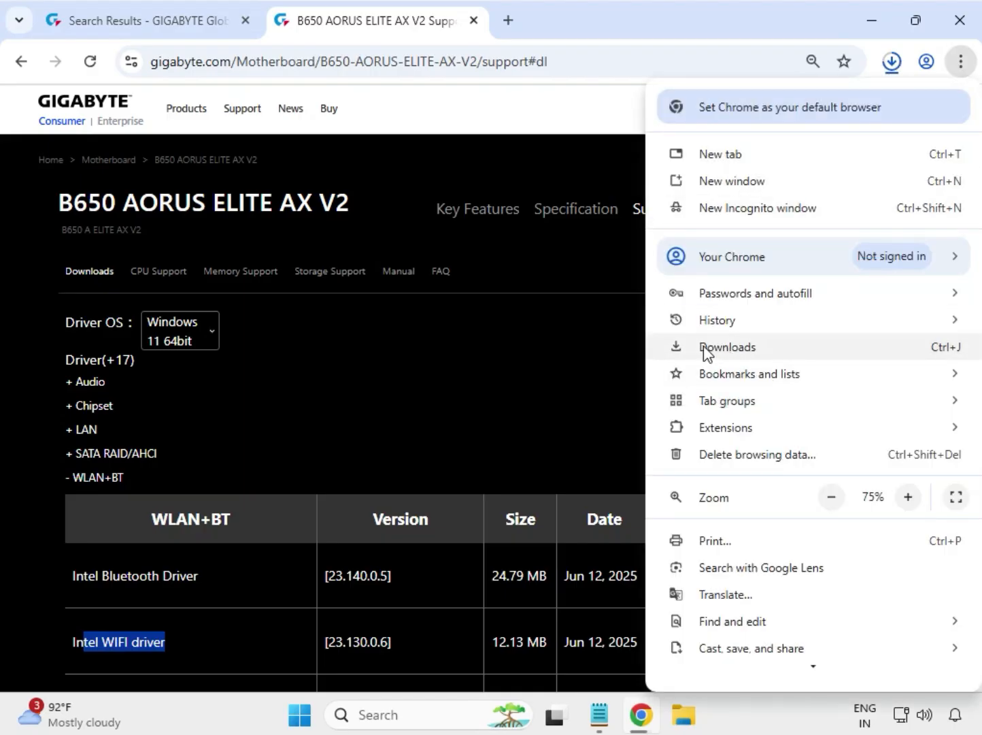
left_click(721, 347)
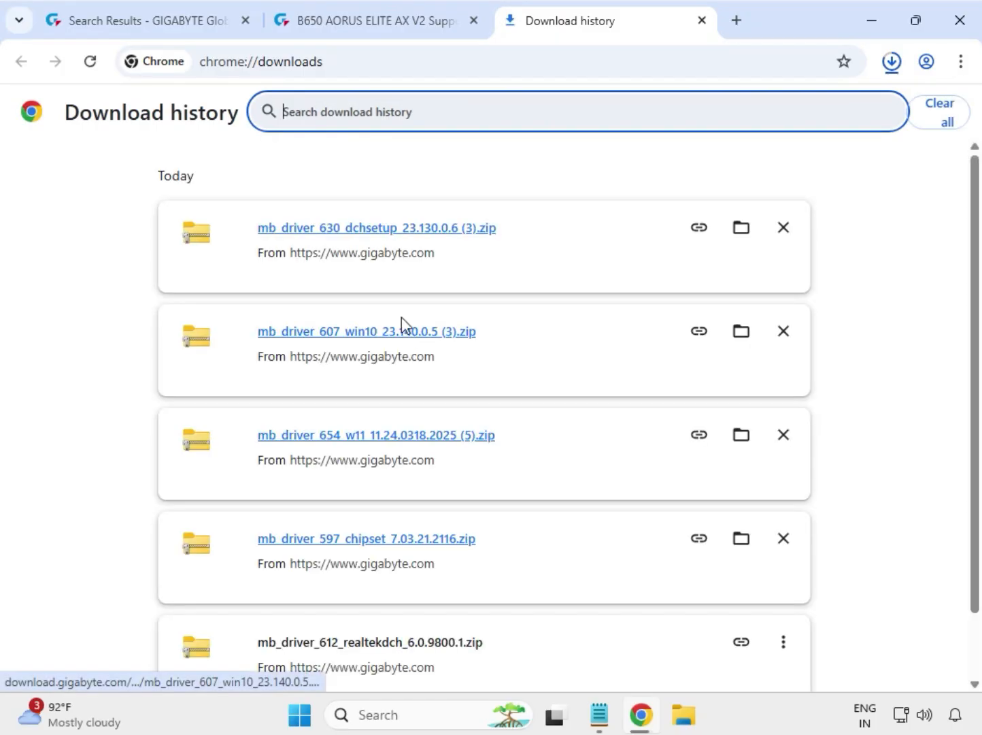
left_click(728, 232)
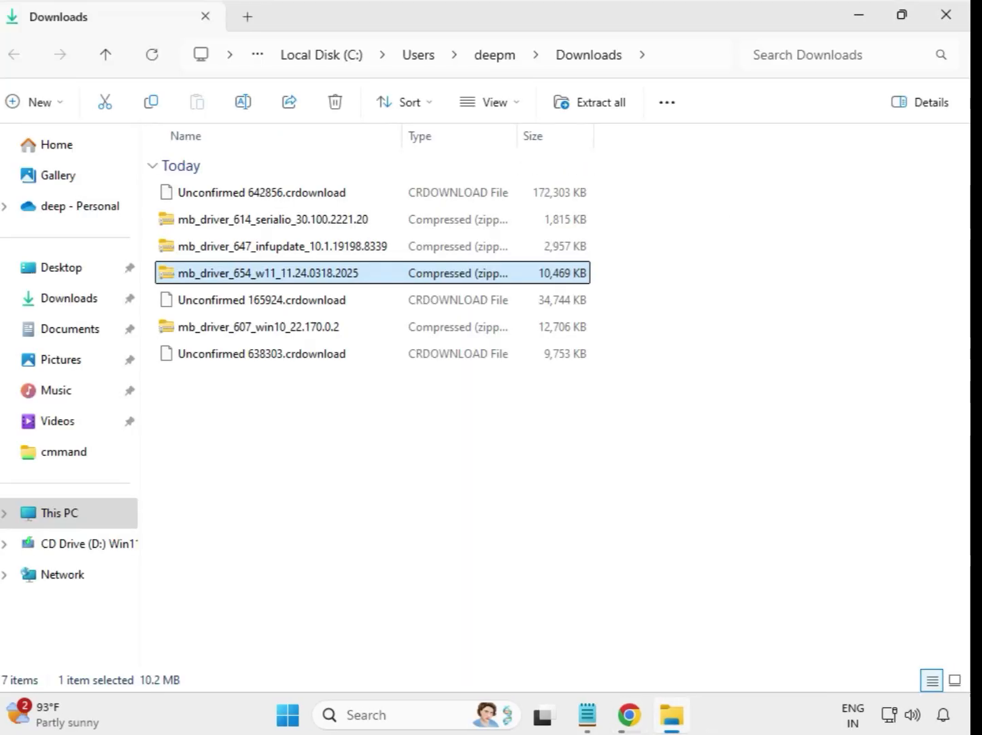
left_click_drag(360, 433, 332, 185)
left_click(570, 480)
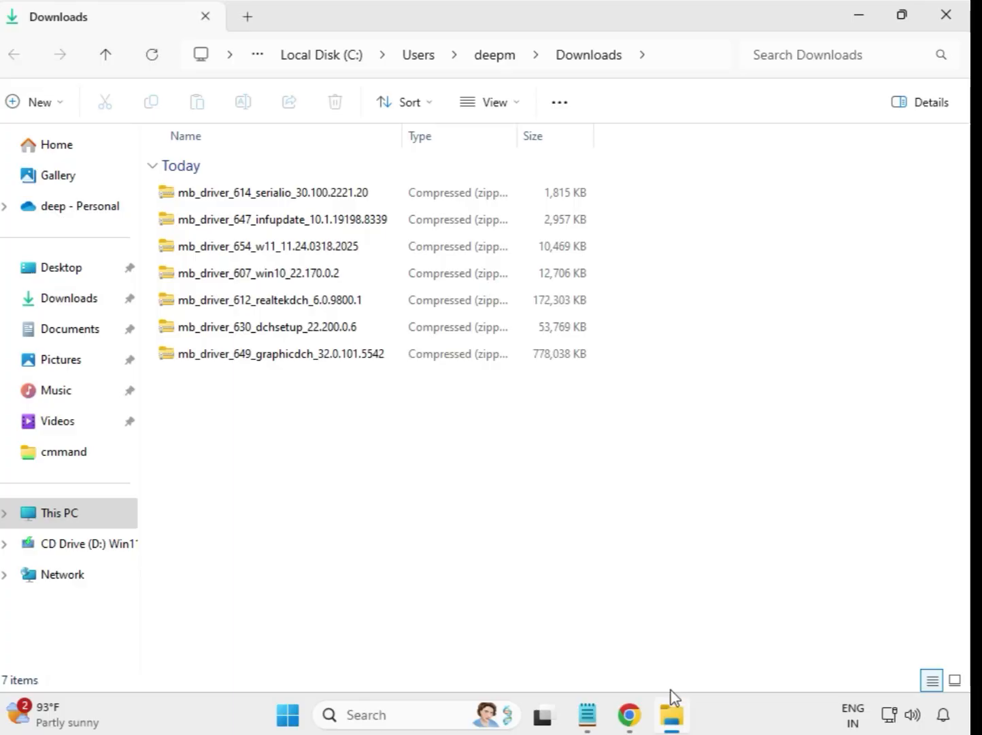
Step: Extract the mb_driver_614_serialio_30.100.2221.20 archive to its default folder, close the extracted window, and select the new folder in Downloads
left_click(253, 198)
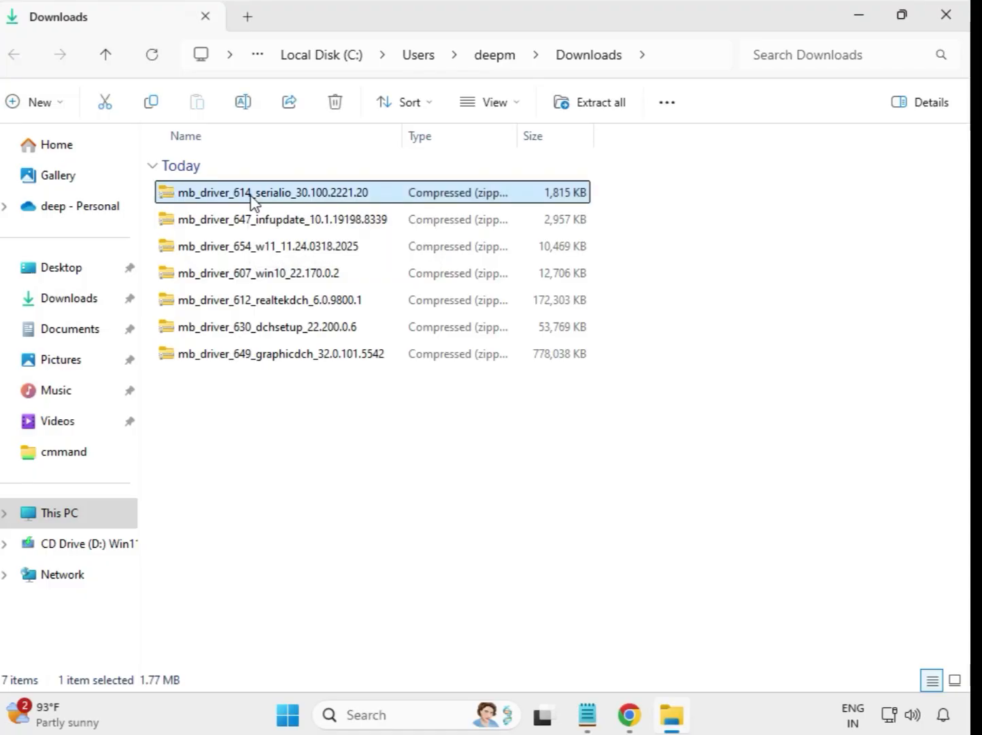
right_click(253, 199)
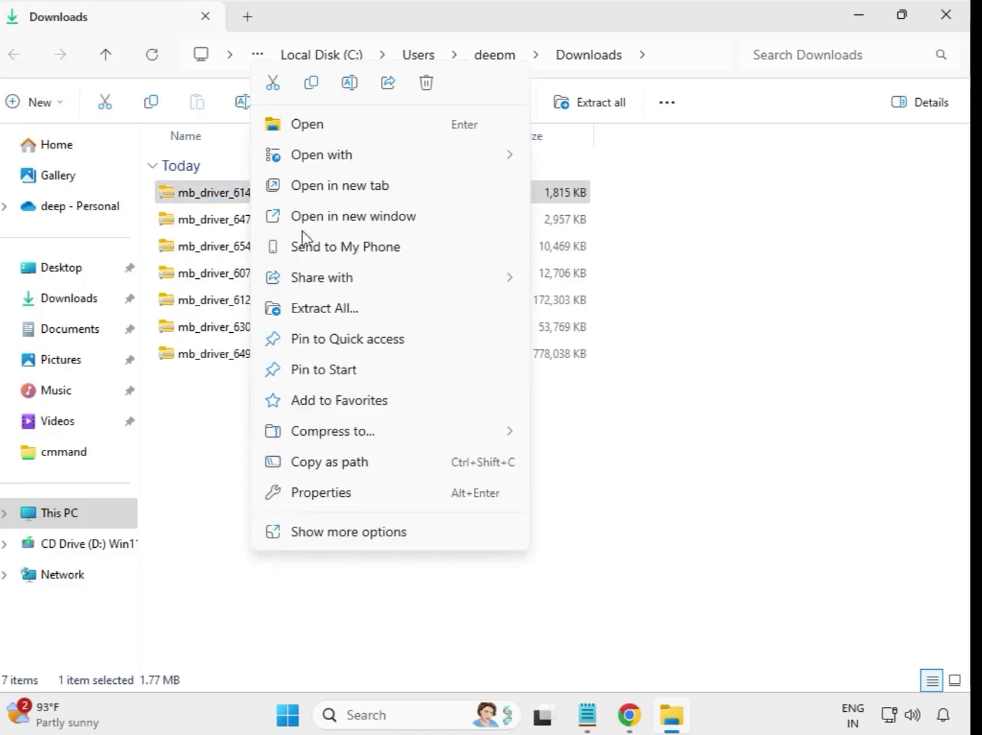
left_click(326, 308)
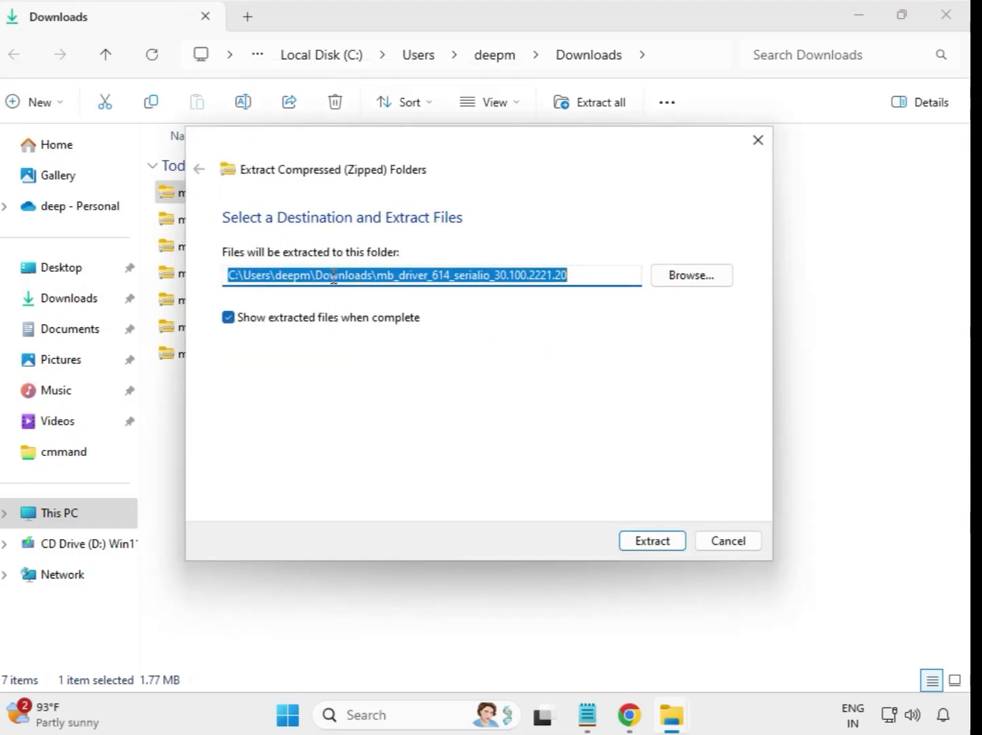
left_click(662, 542)
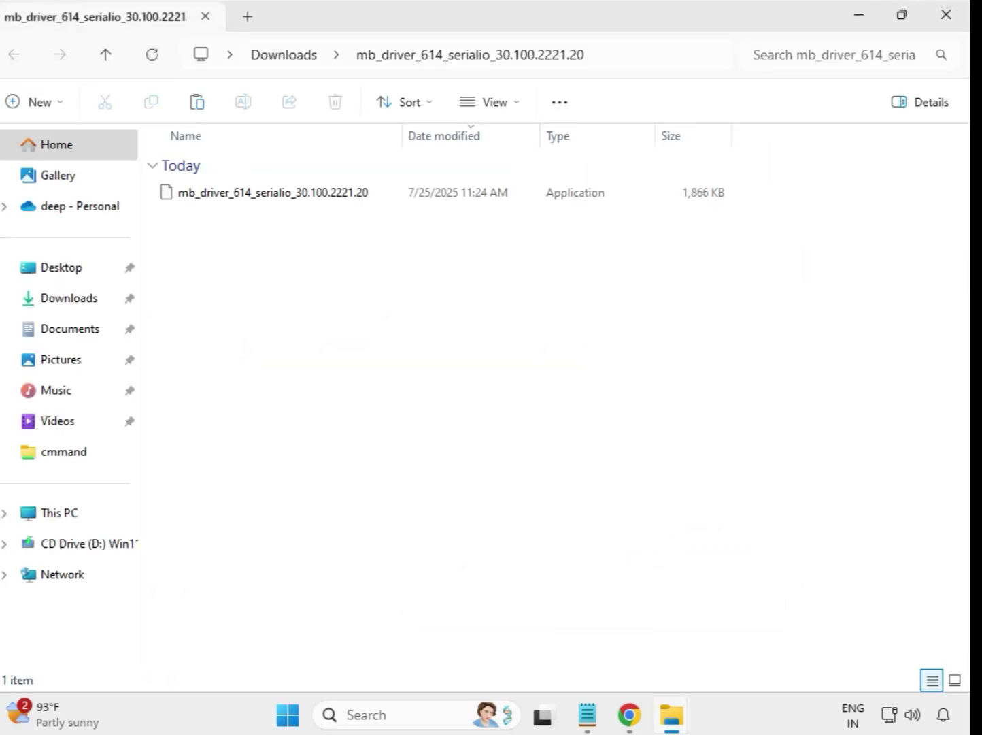
left_click(947, 19)
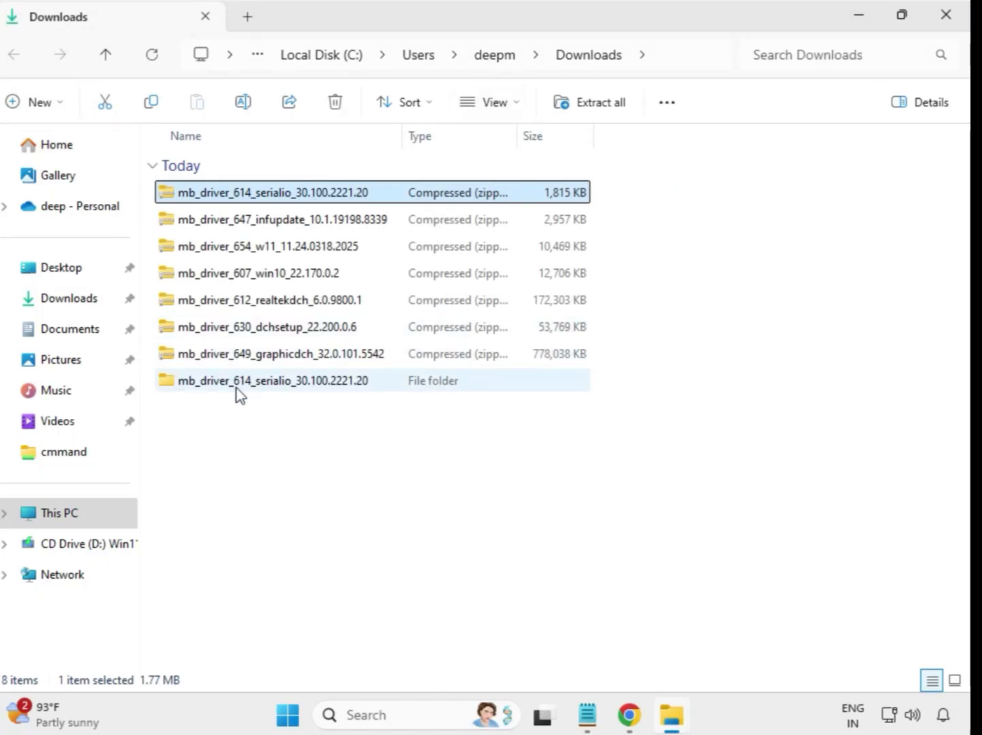
left_click(264, 385)
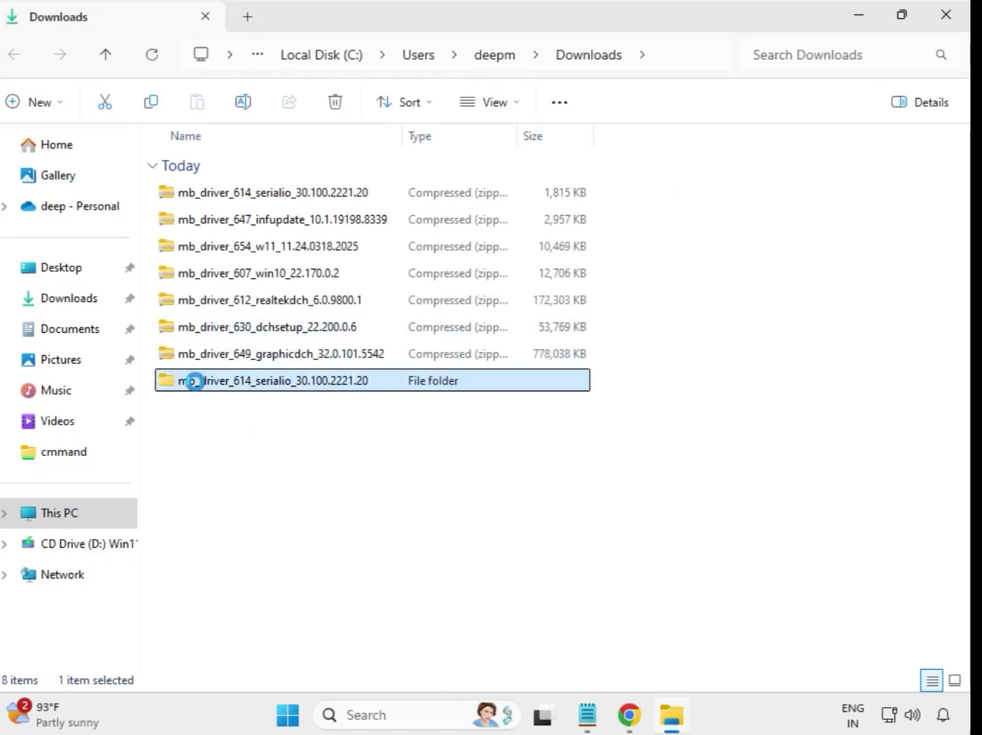
Step: Extract the mb_driver_647_infupdate_10.1.19198.8339 archive to its default folder in Downloads and close the extracted window
left_click(258, 228)
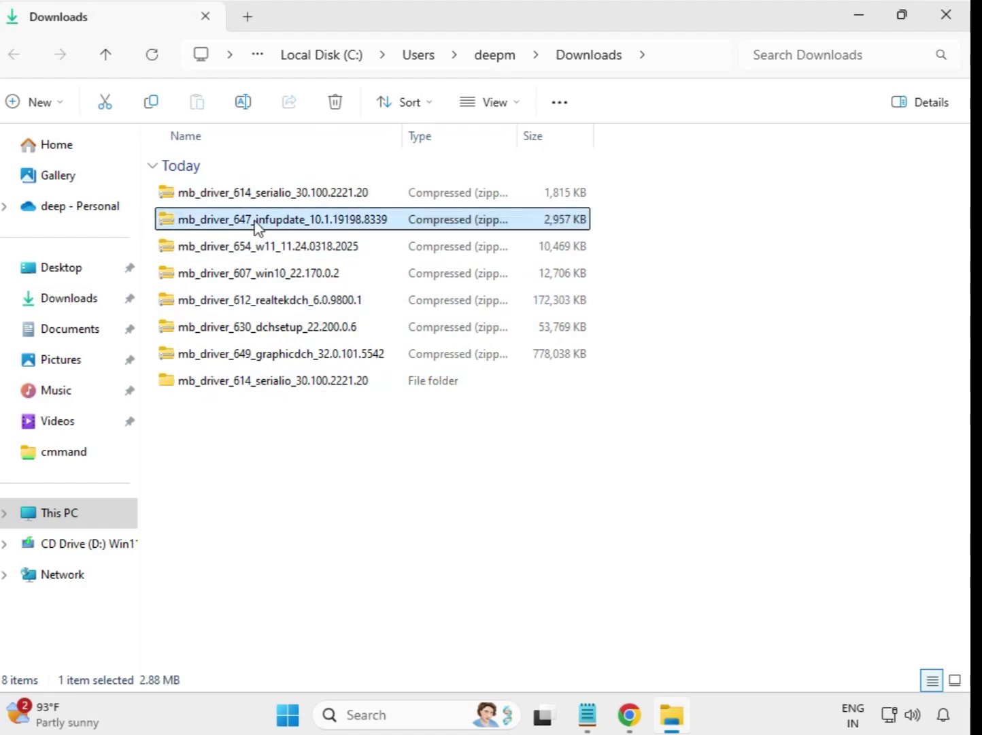
right_click(258, 229)
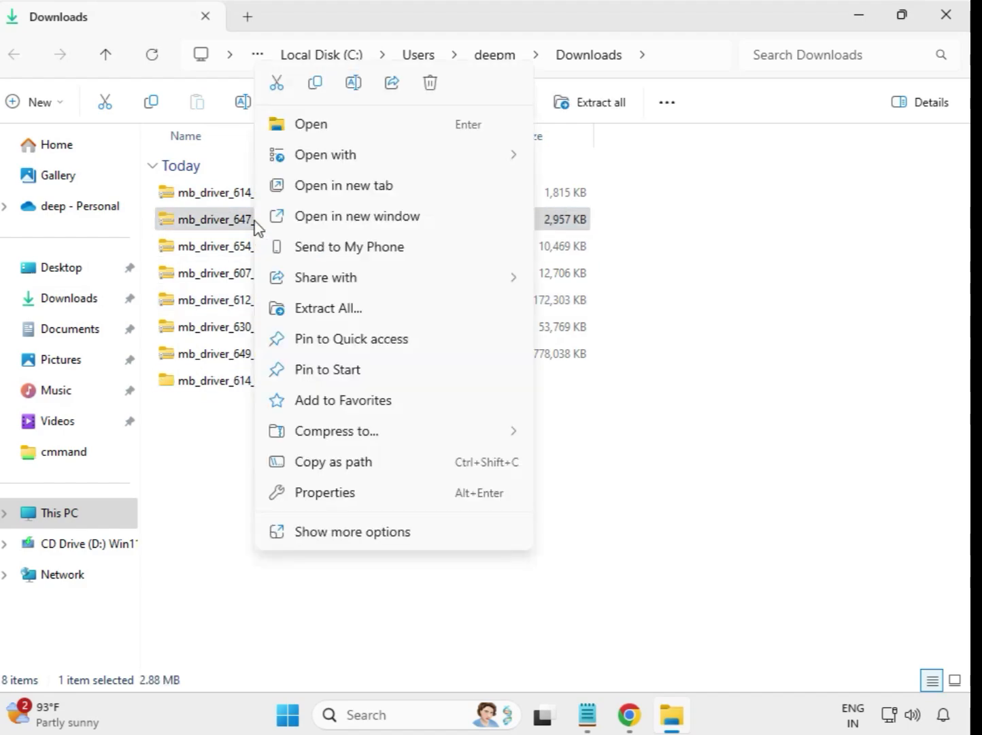
left_click(333, 310)
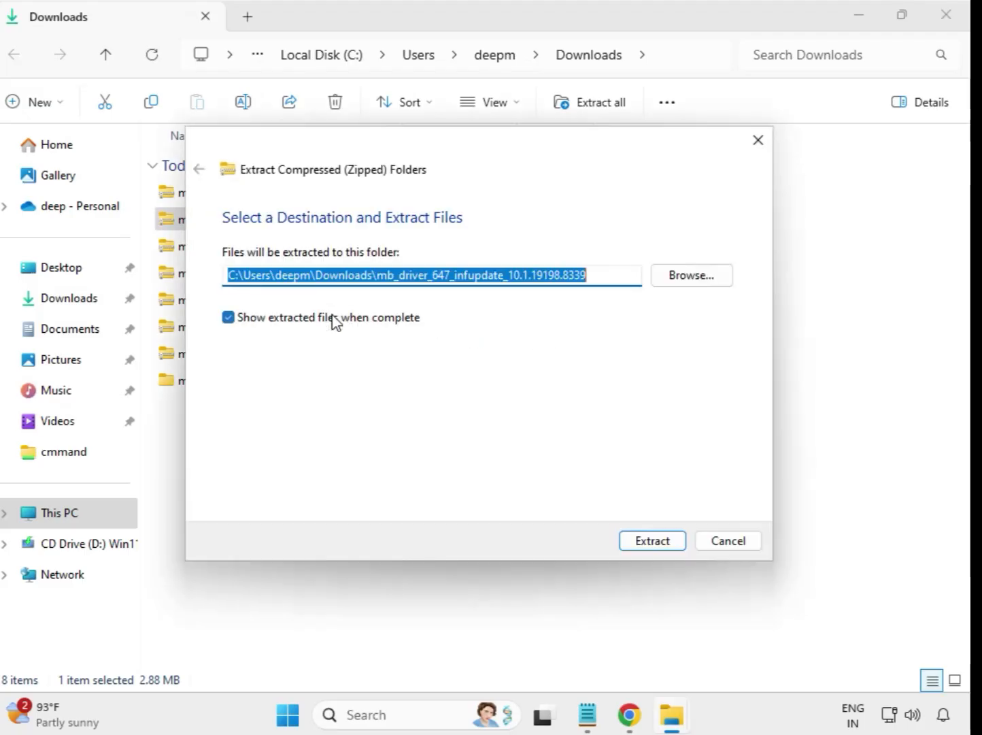
left_click(640, 542)
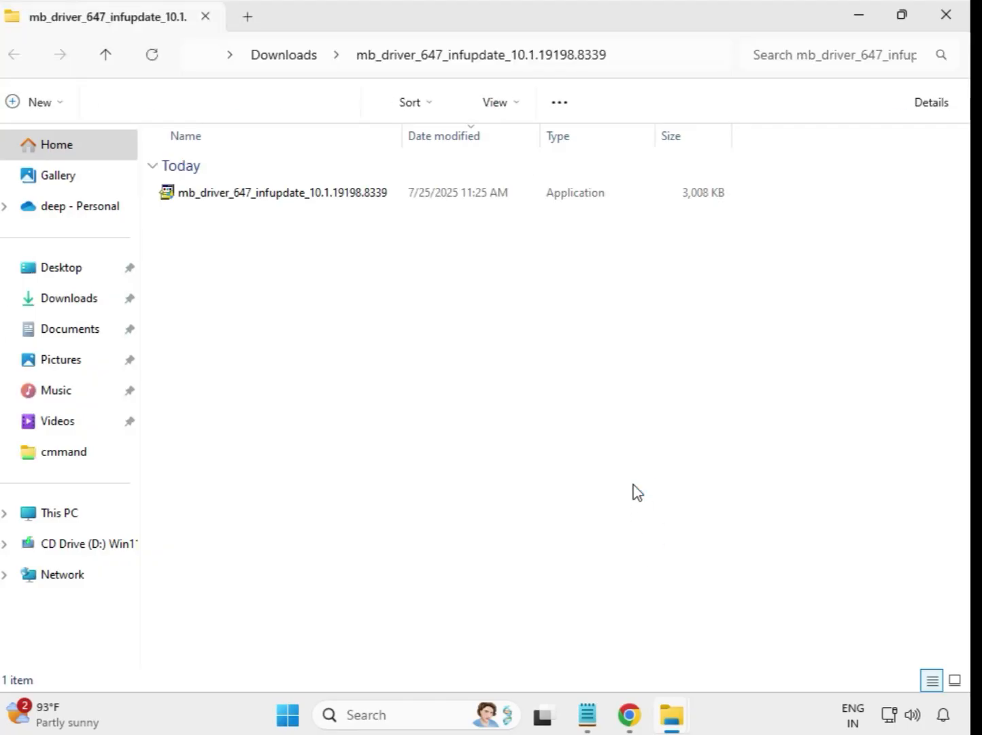
left_click(946, 16)
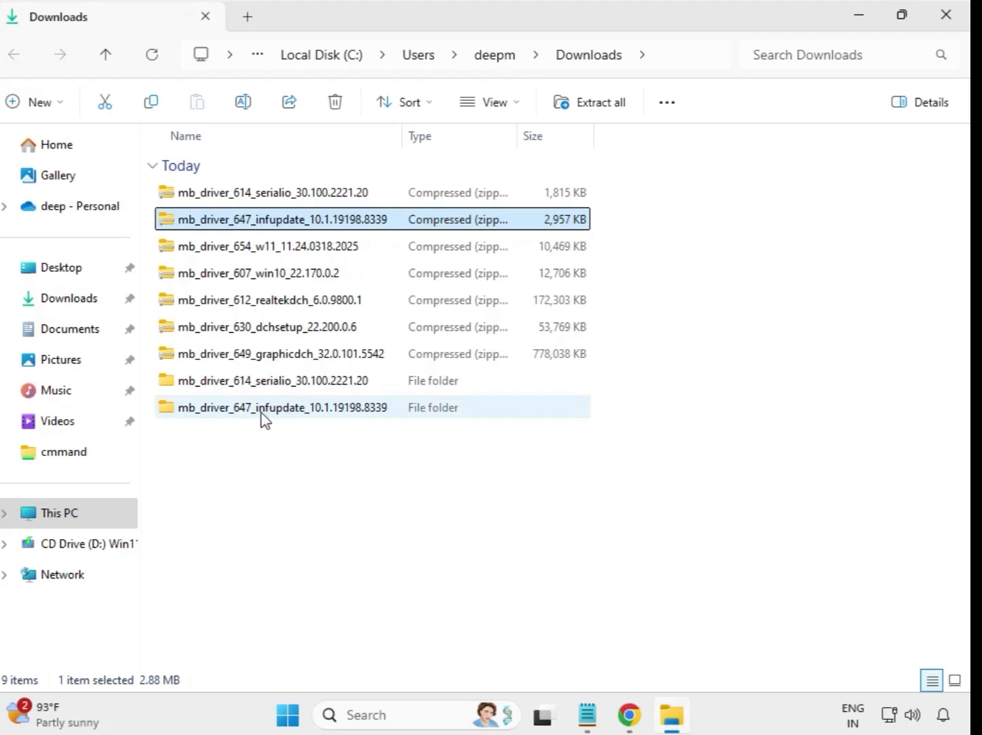
Step: Extract the mb_driver_654_w11_11.24.0318.2025 archive to its default folder in Downloads and close the extracted window
left_click(250, 255)
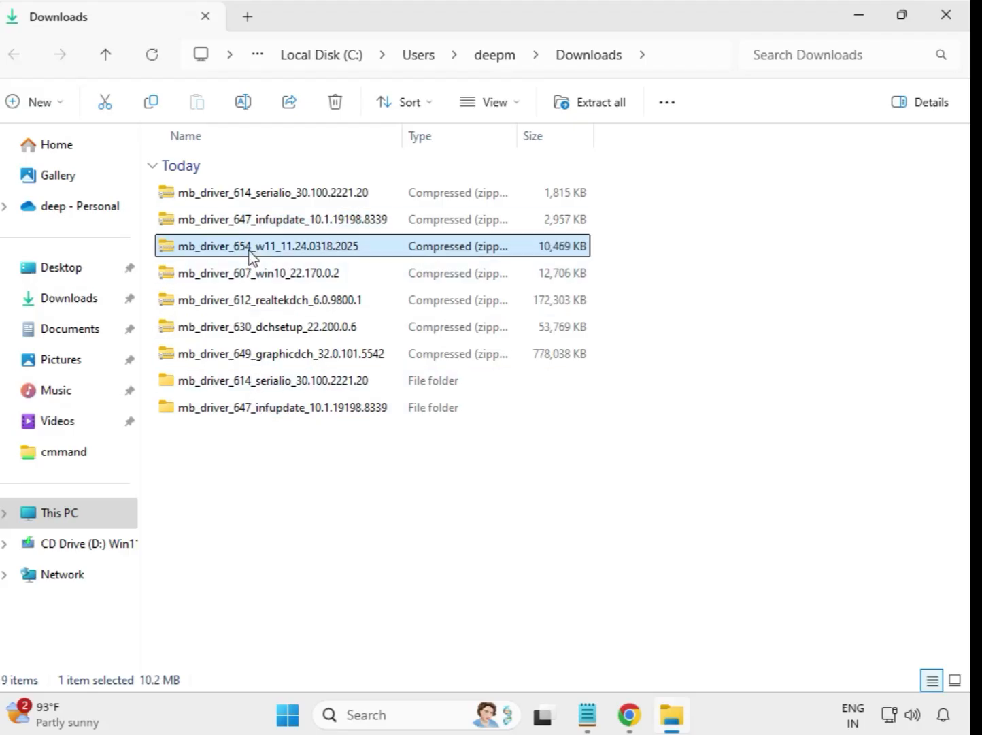
right_click(250, 256)
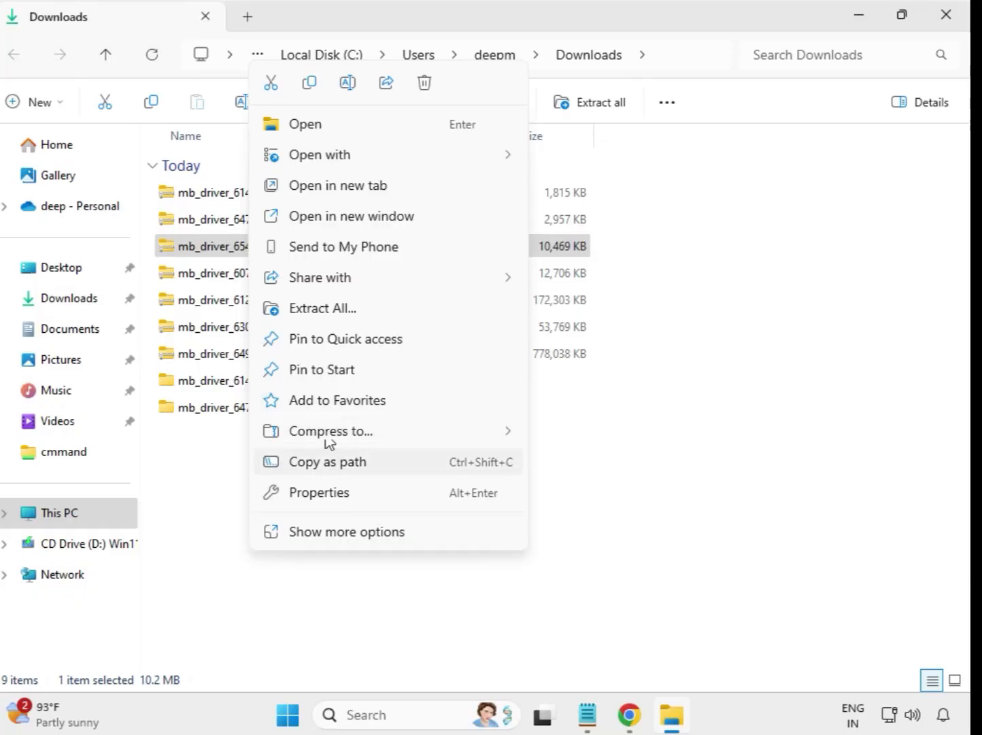
left_click(336, 309)
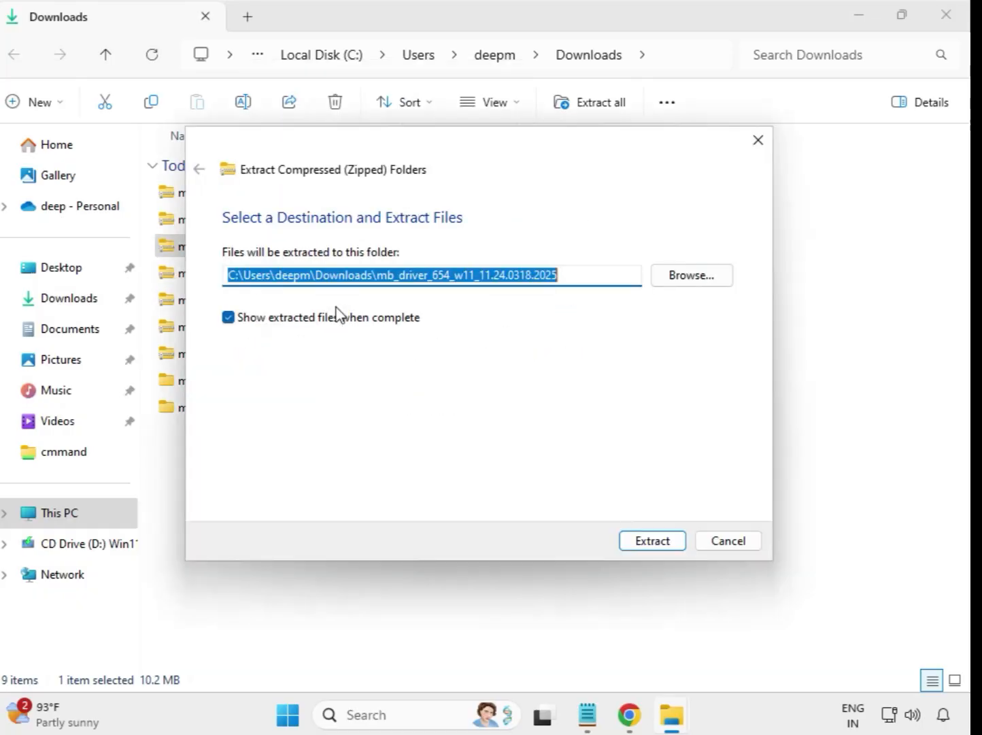
left_click(639, 542)
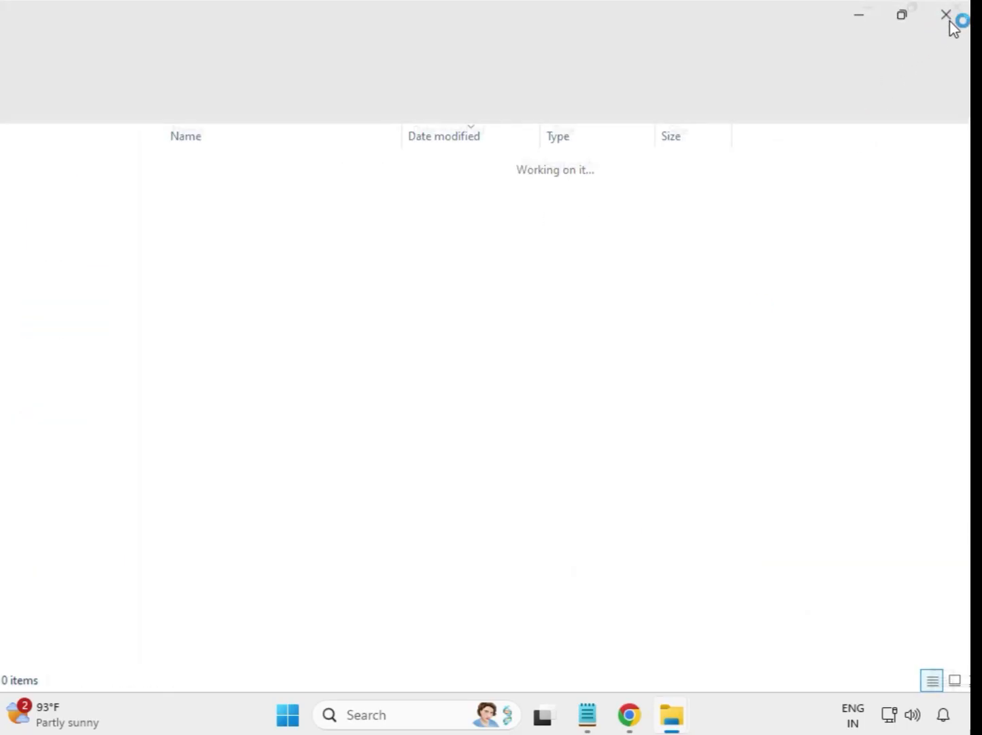
left_click(951, 20)
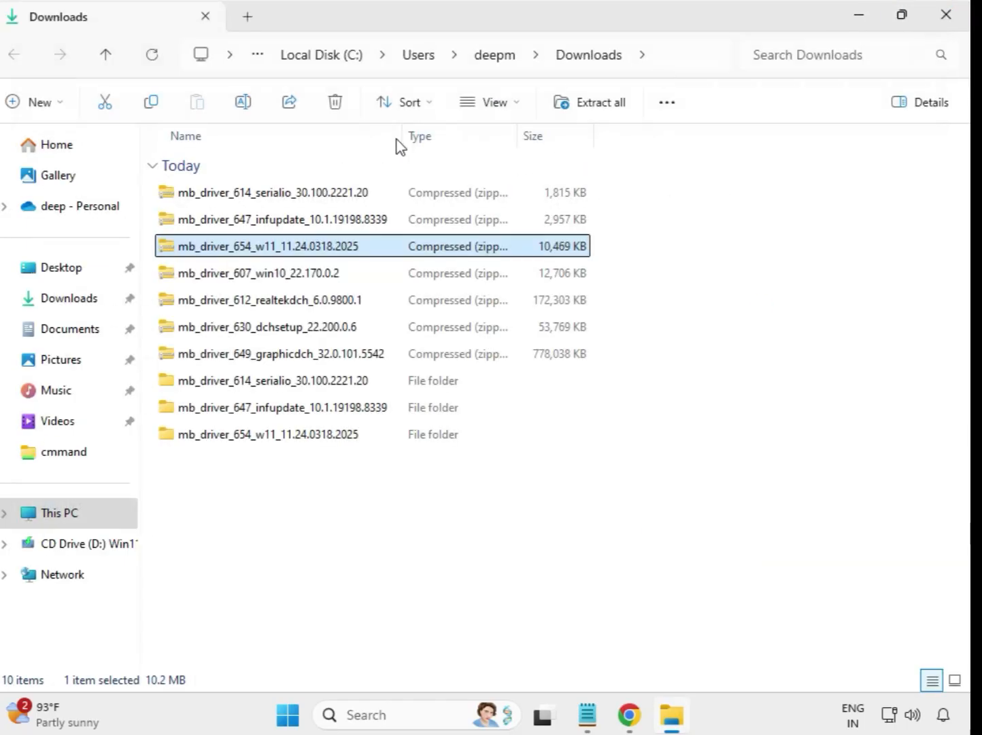
Step: Extract the mb_driver_607_win10_22.170.0.2 archive to its default folder in Downloads and close the extracted window
left_click(221, 278)
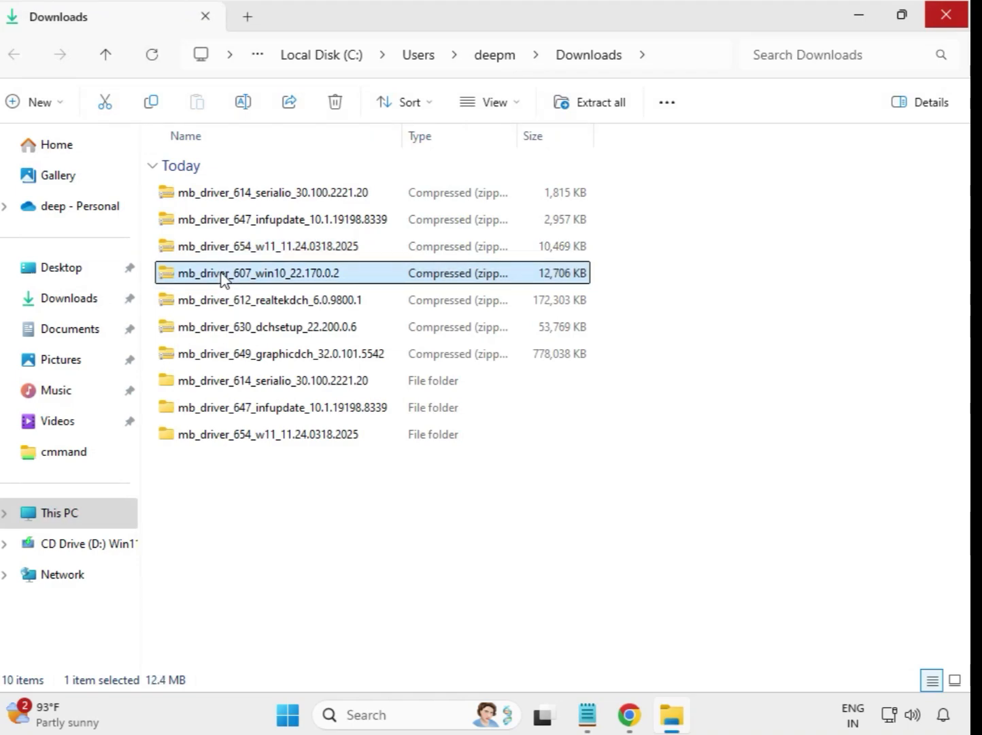
right_click(221, 278)
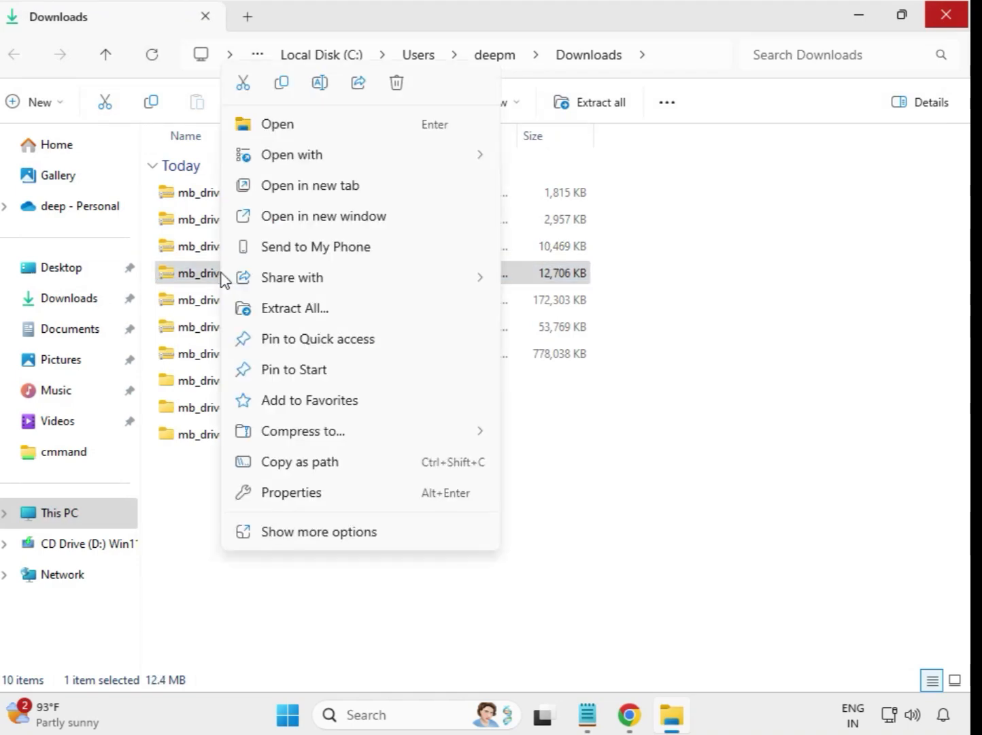
left_click(301, 311)
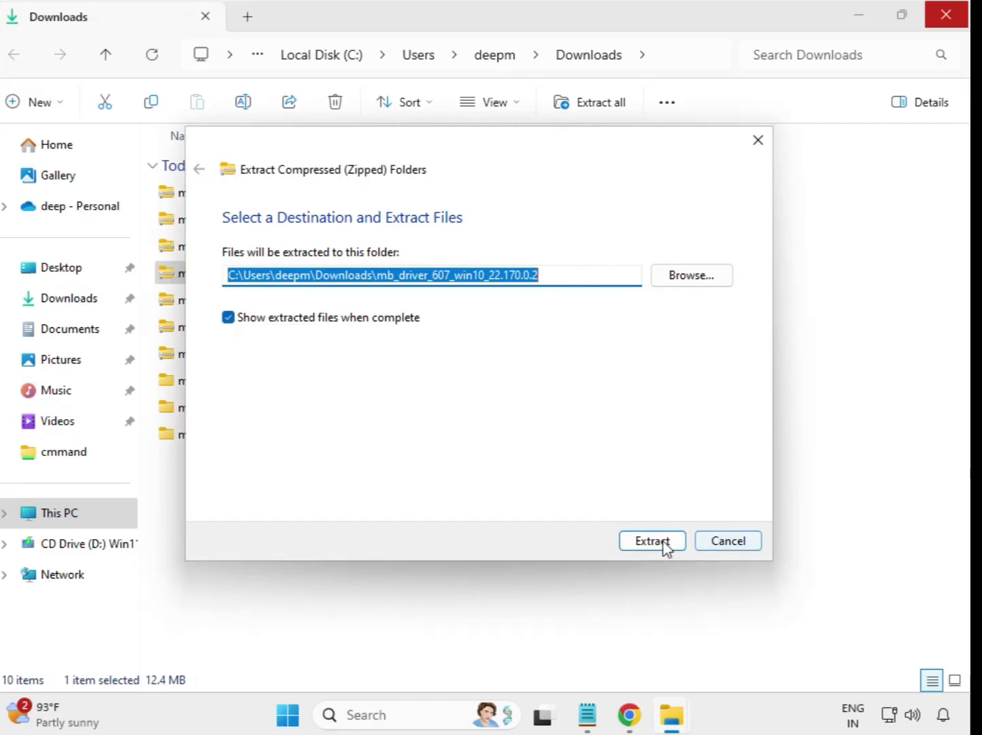
left_click(654, 541)
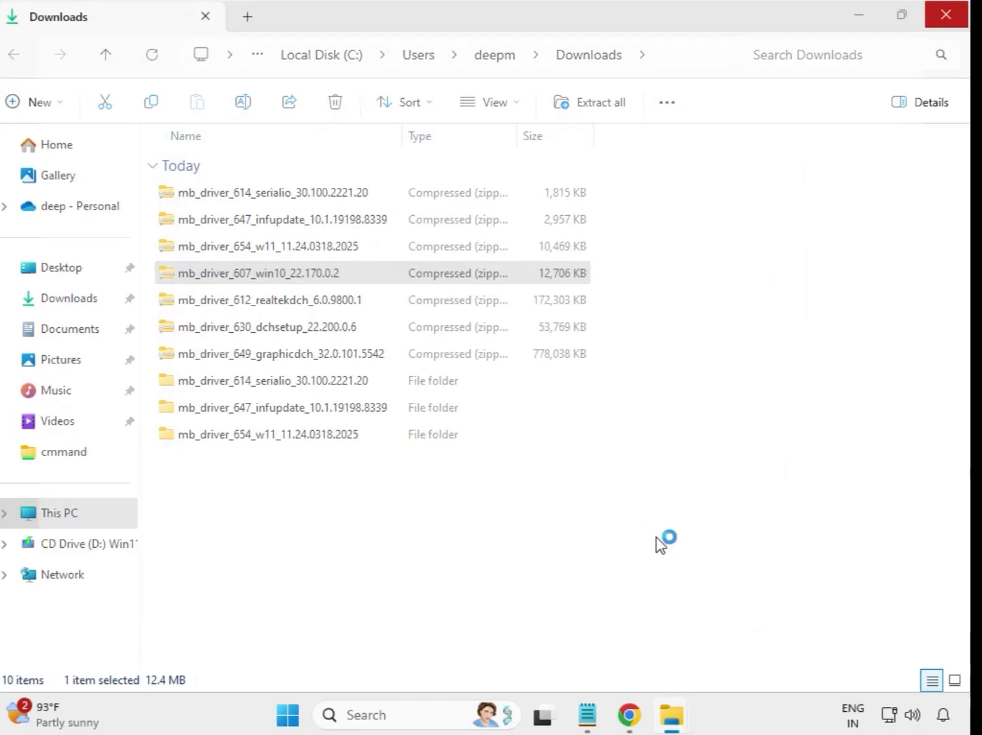
left_click(946, 15)
Step: Extract the mb_driver_612_realtekdch_6.0.9800.1 archive to its default folder in Downloads and close the extracted window
left_click(278, 306)
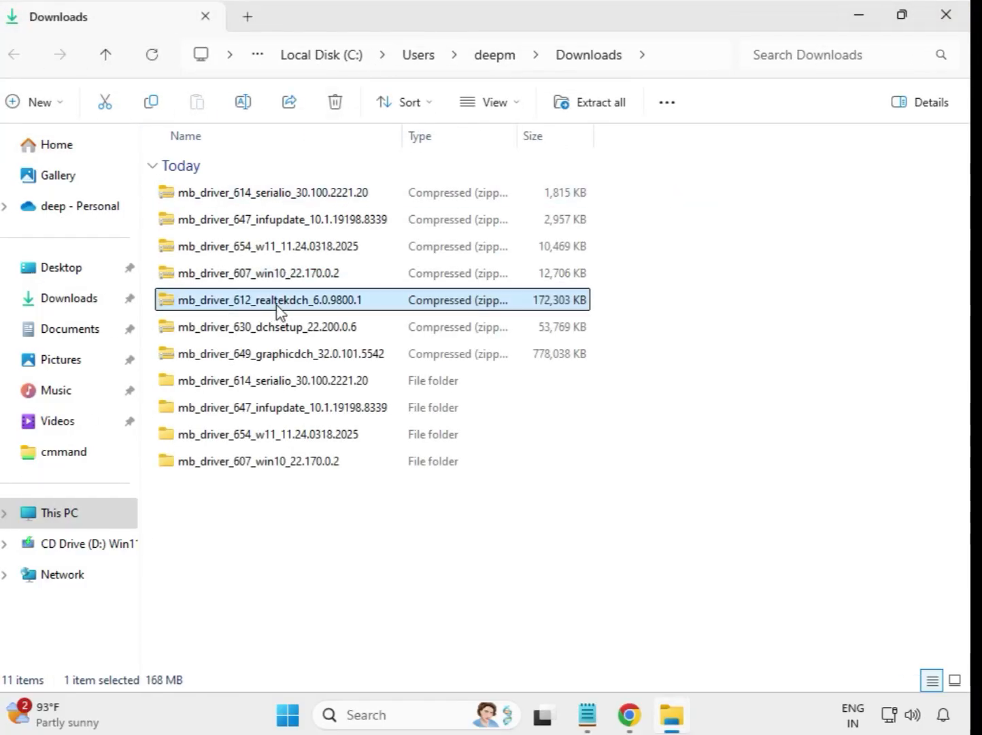
right_click(277, 309)
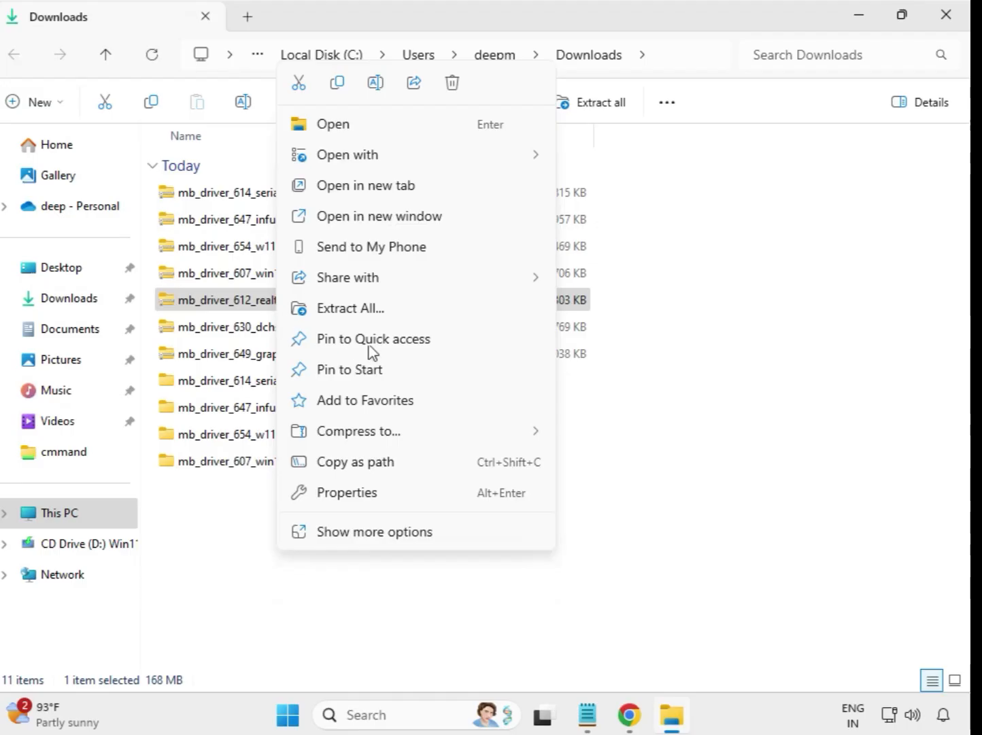
left_click(379, 310)
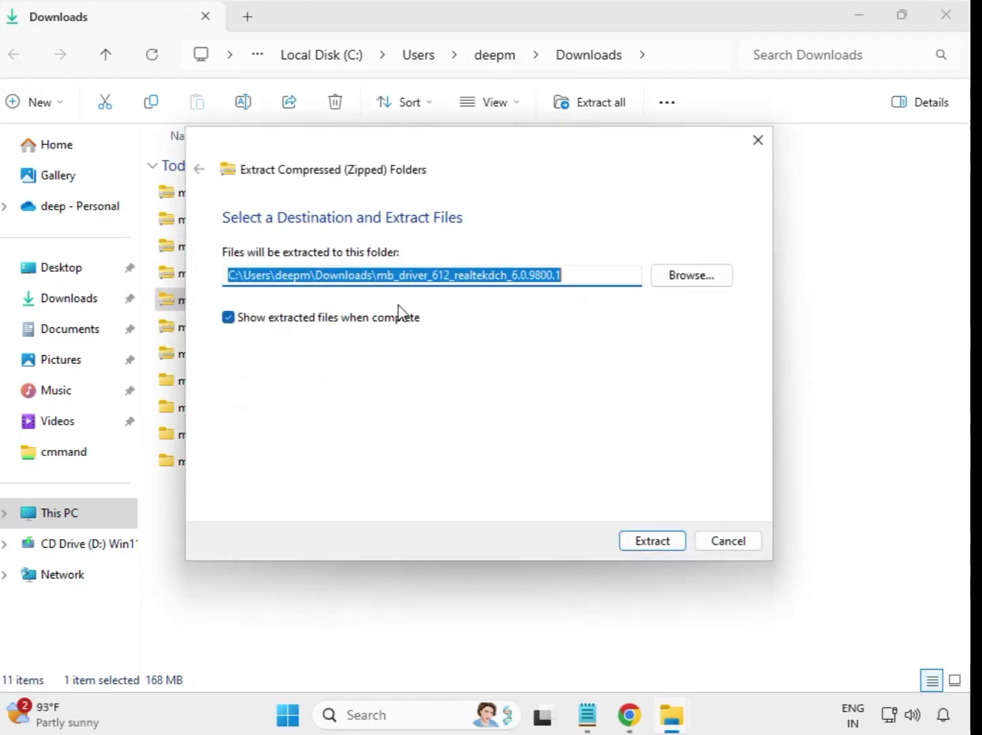
left_click(645, 550)
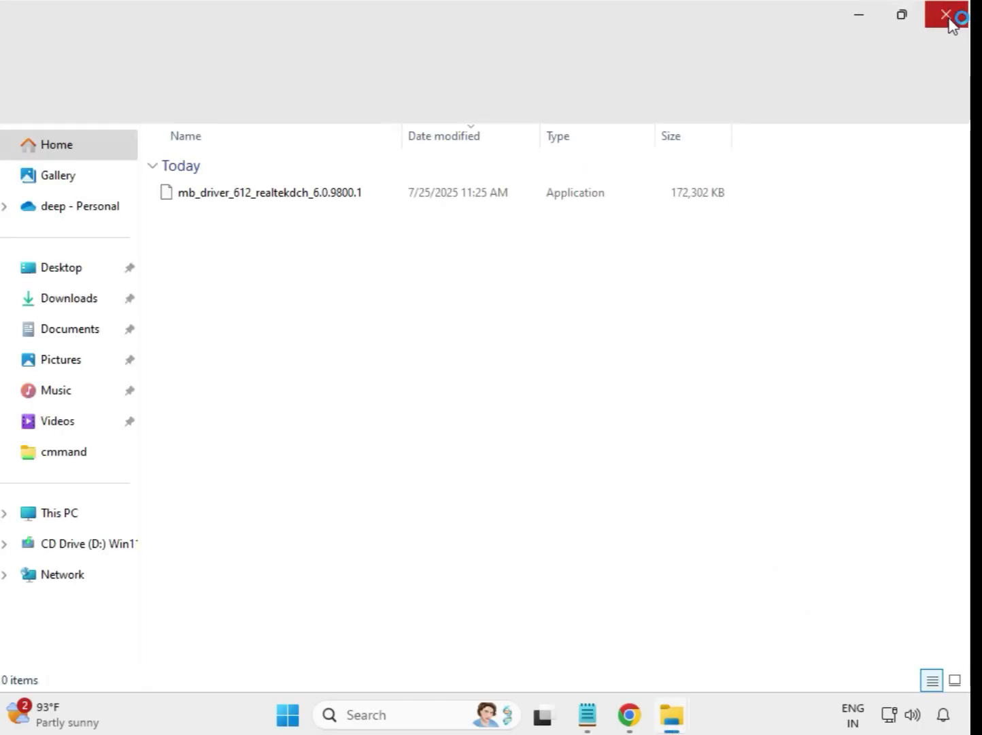
left_click(952, 20)
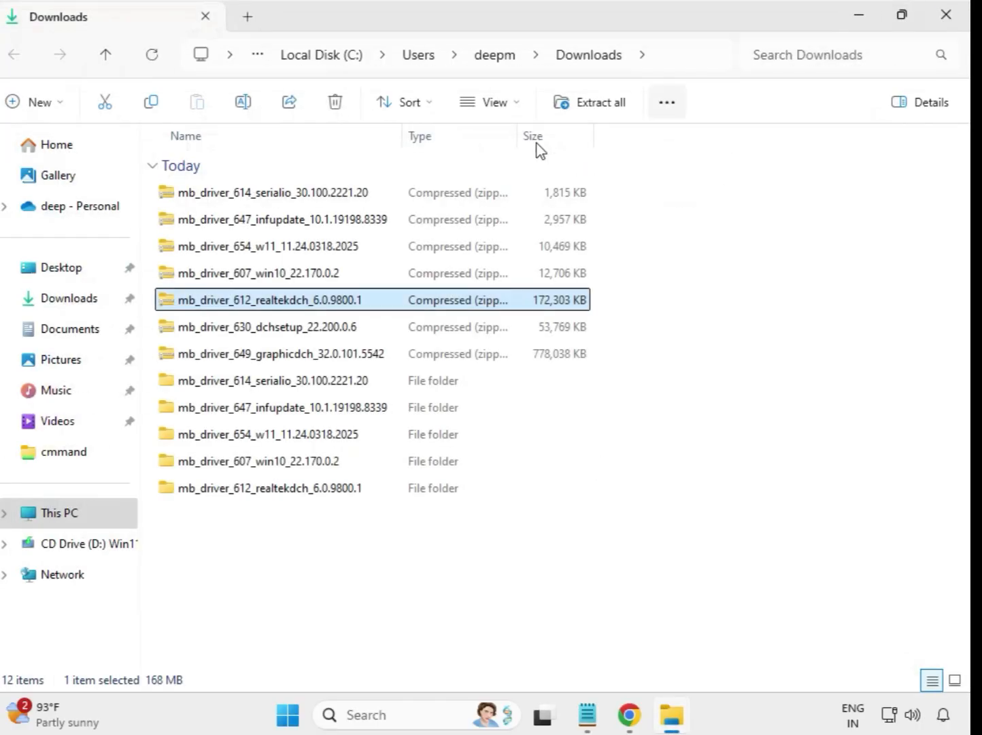
Step: Extract the mb_driver_630_dchsetup_22.200.0.6 archive to its default folder in Downloads and close the extracted window
left_click(273, 333)
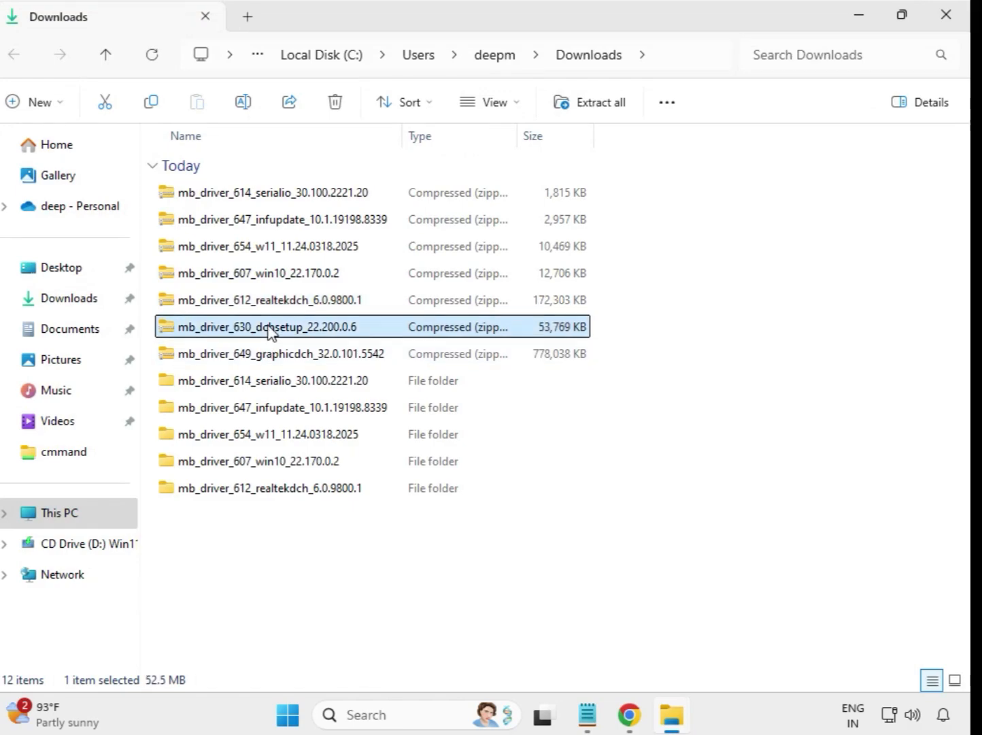
right_click(270, 333)
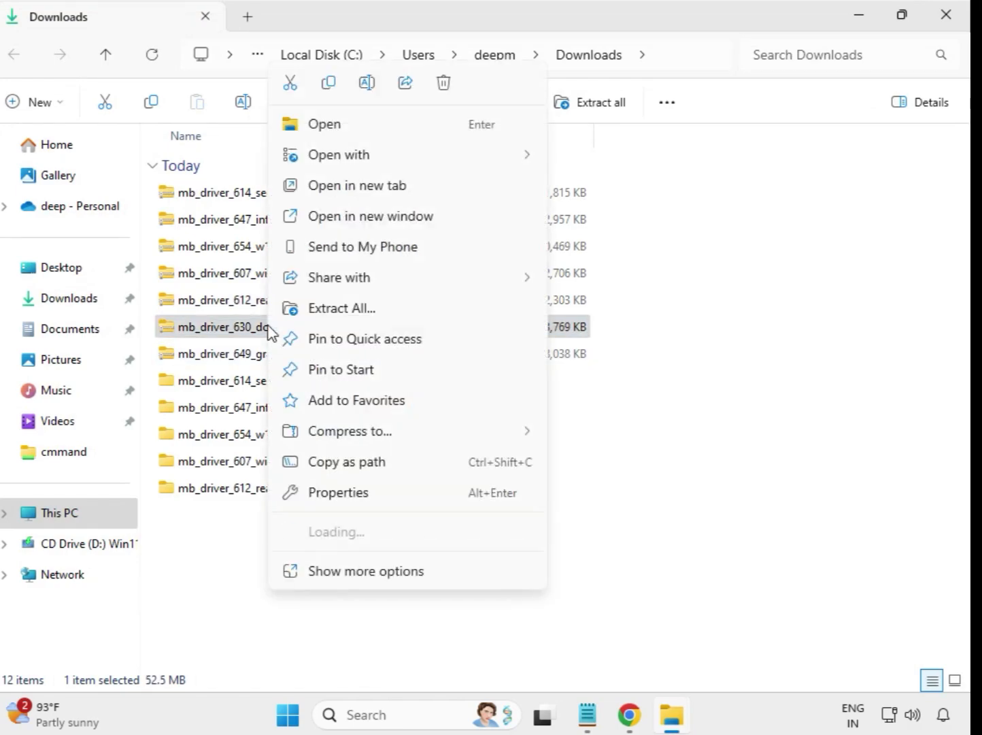
left_click(341, 327)
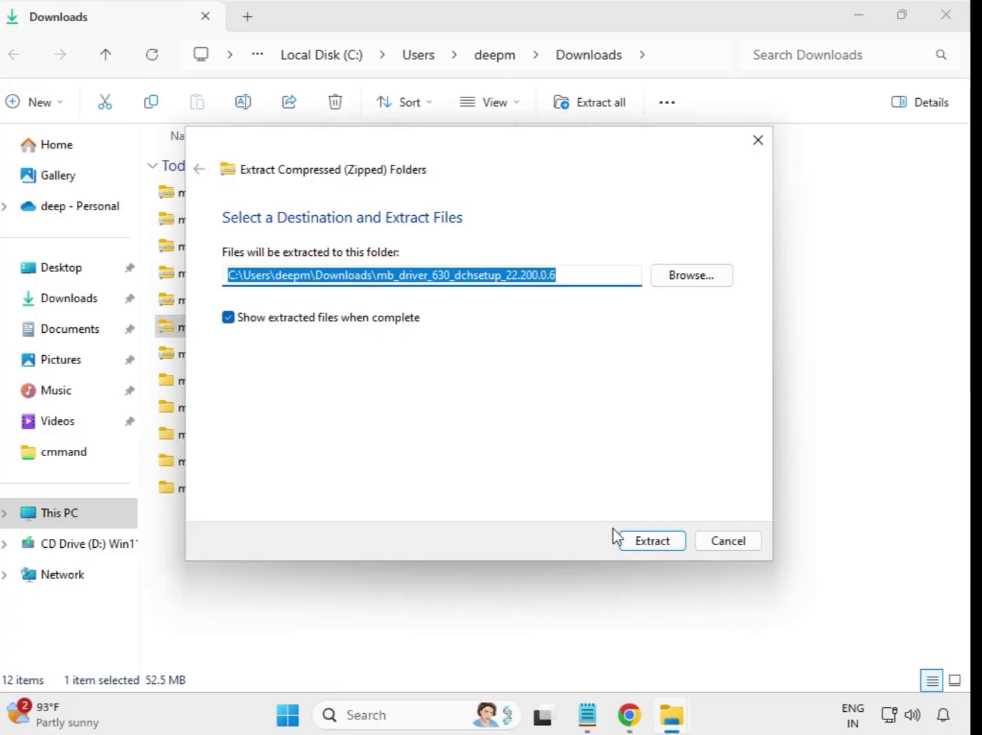
left_click(650, 543)
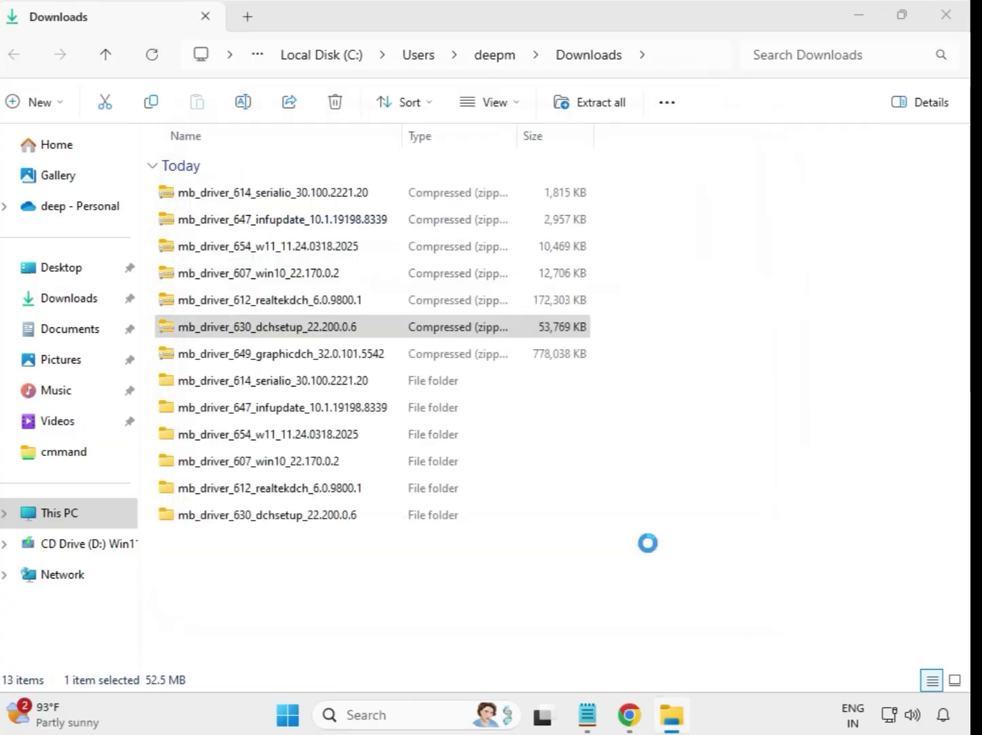
left_click(947, 15)
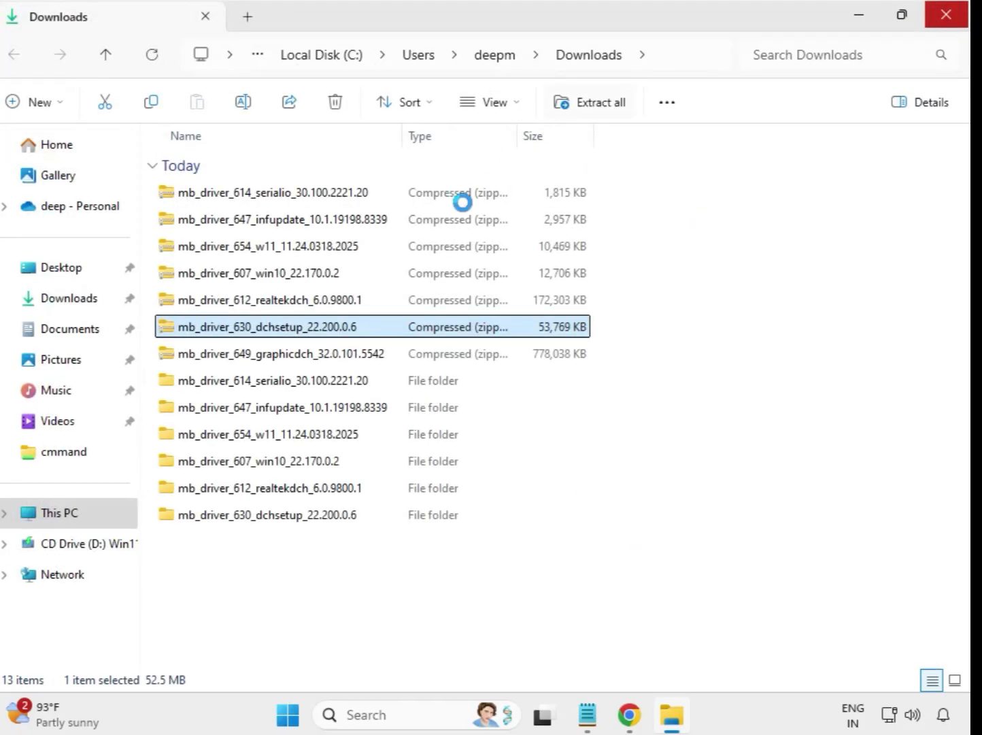
Step: Extract the mb_driver_649_graphicdch_32.0.101.5542 archive to its default folder in Downloads and close the extracted window
left_click(298, 360)
right_click(297, 360)
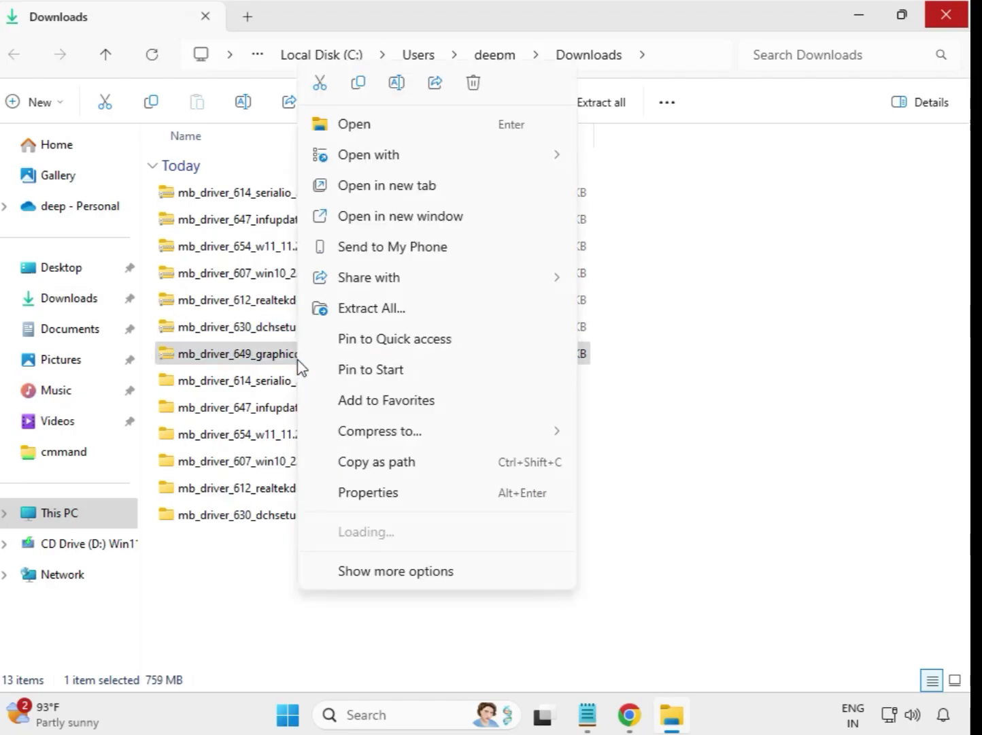
left_click(386, 309)
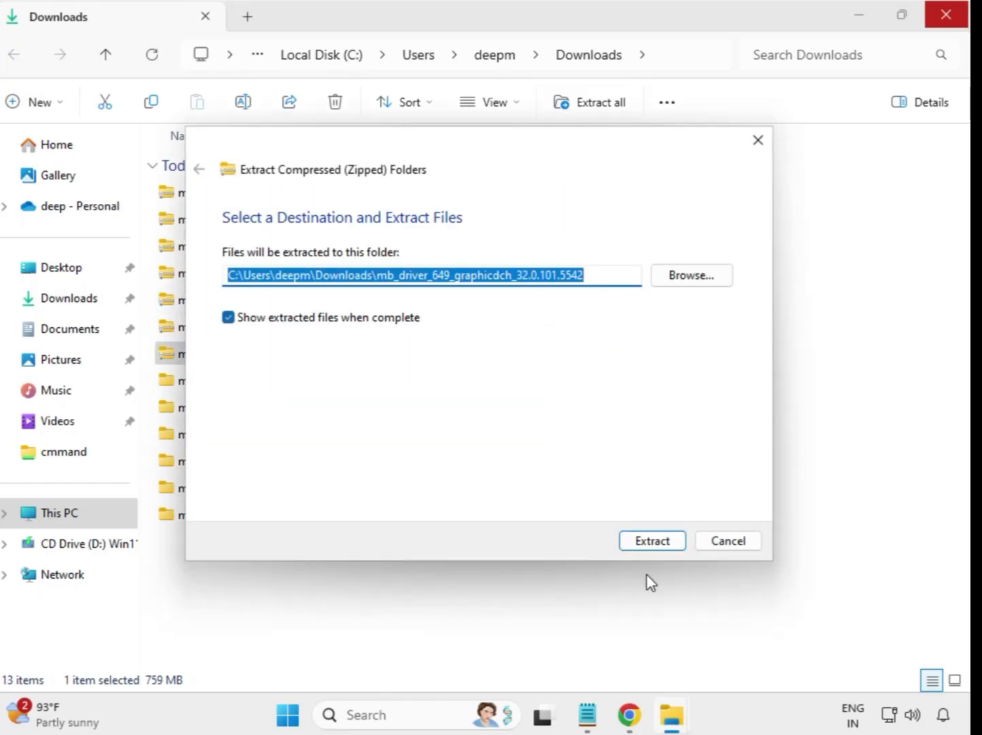
left_click(650, 543)
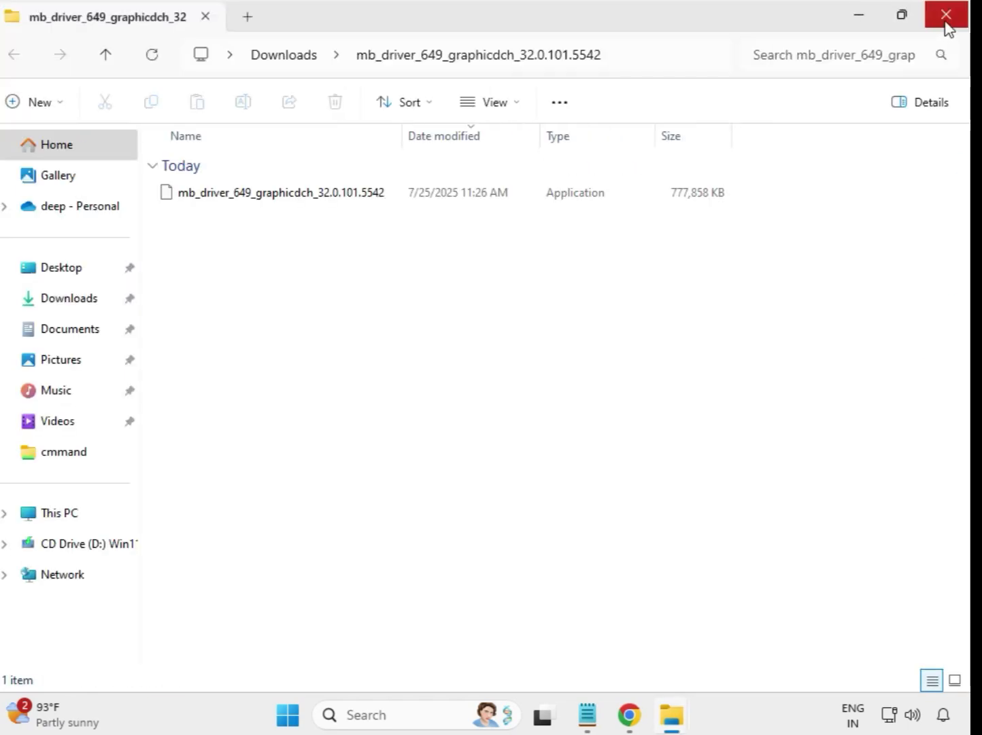
left_click(946, 21)
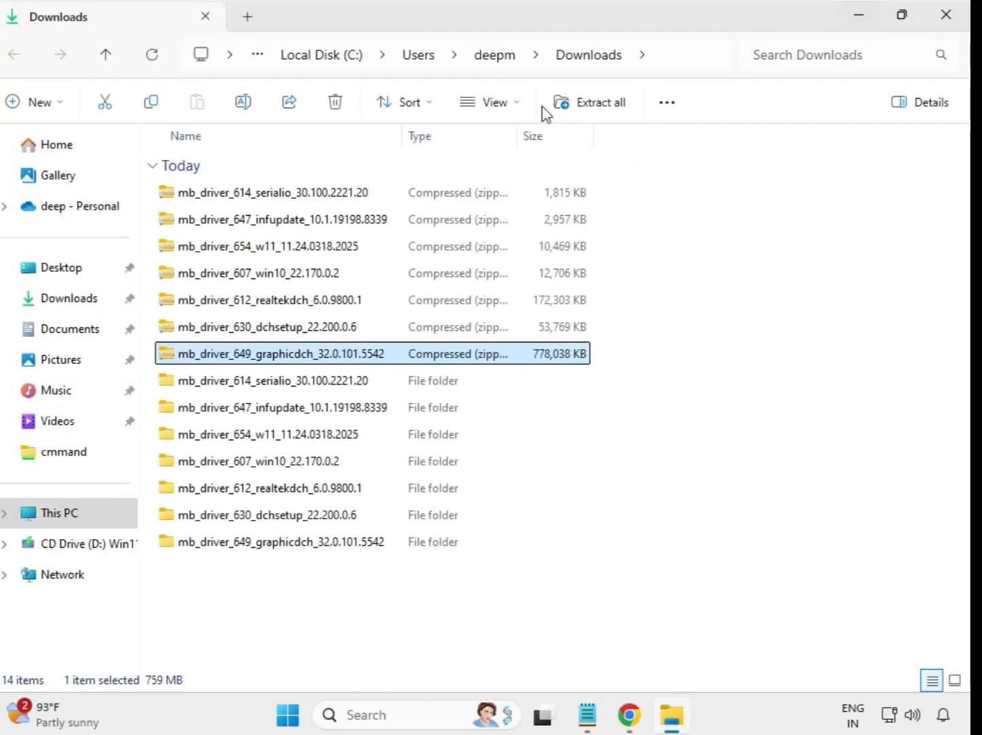
Step: Refresh the Downloads folder listing and select all the extracted driver folders
left_click(641, 565)
right_click(363, 594)
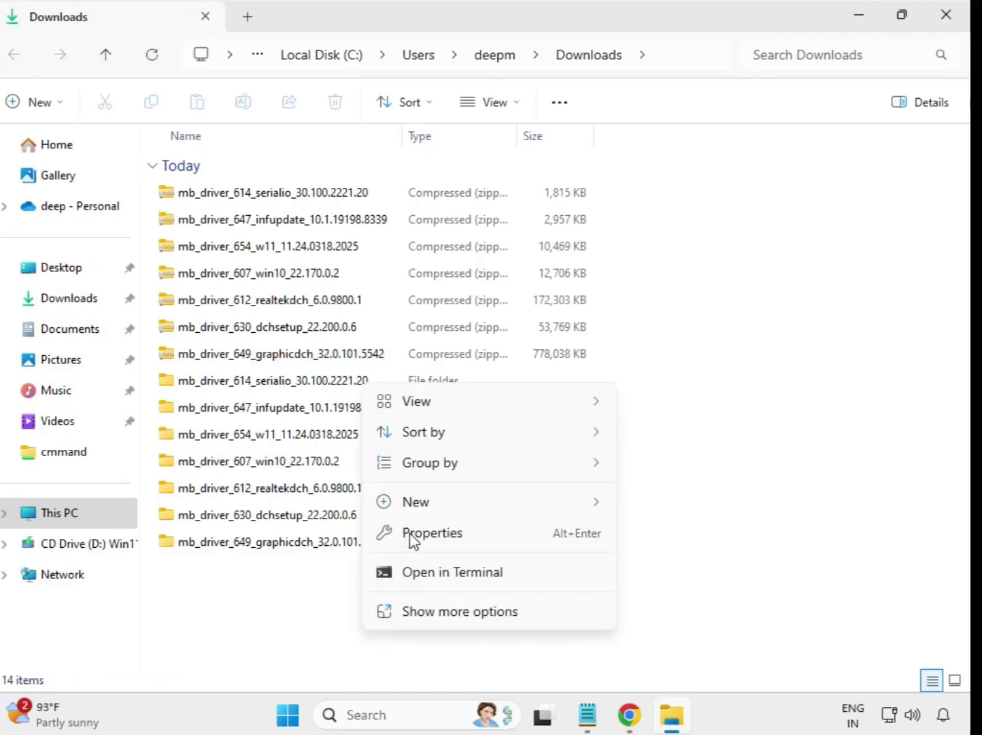
left_click(466, 609)
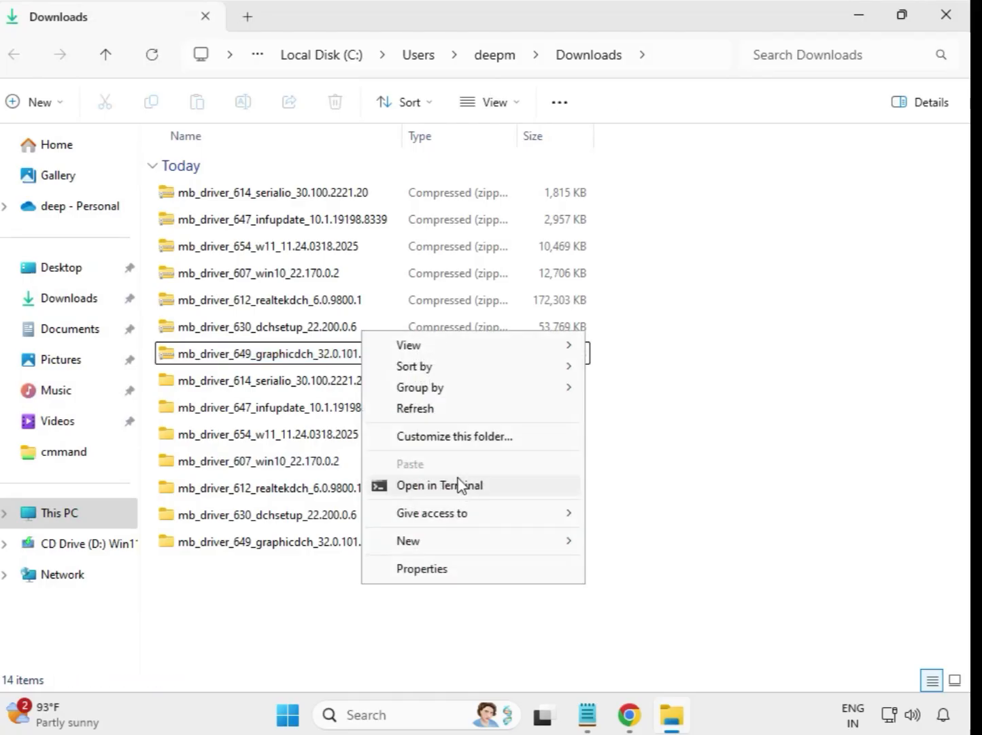
left_click(423, 409)
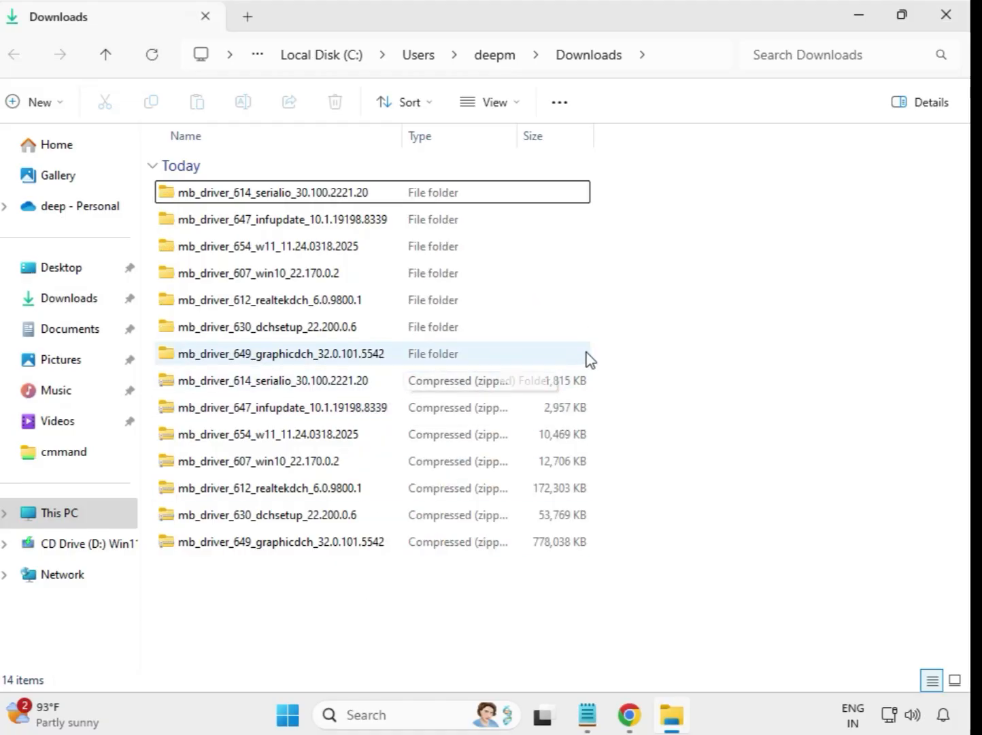
left_click_drag(601, 352, 372, 185)
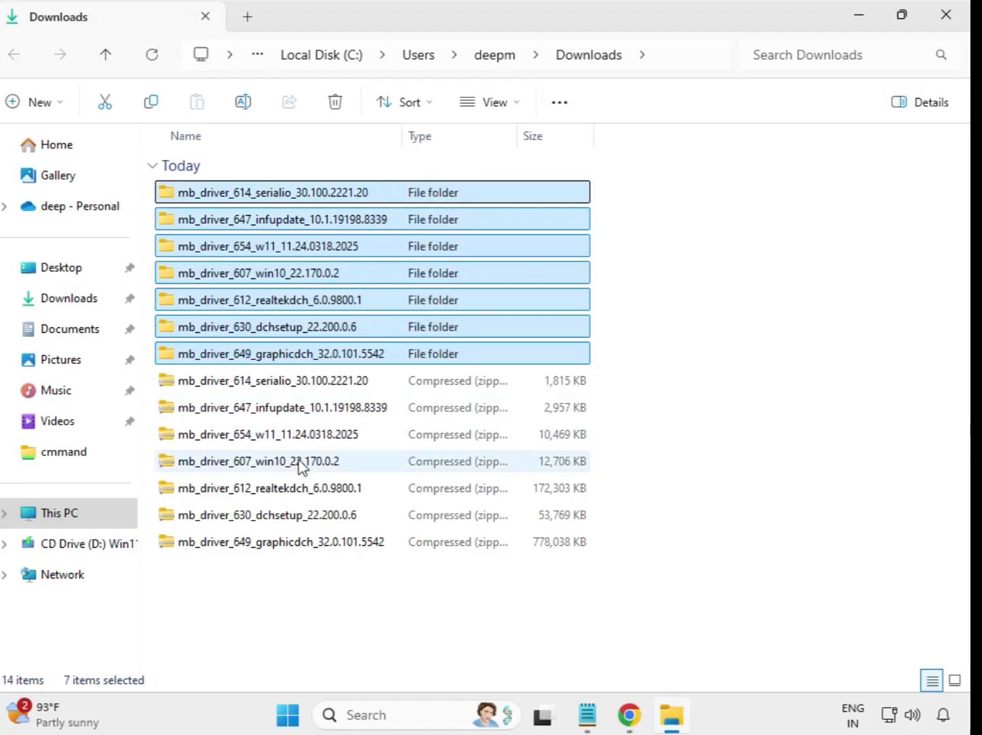
Step: Open the extracted mb_driver_614_serialio_30.100.2221.20 folder and select the driver application inside it
left_click(302, 194)
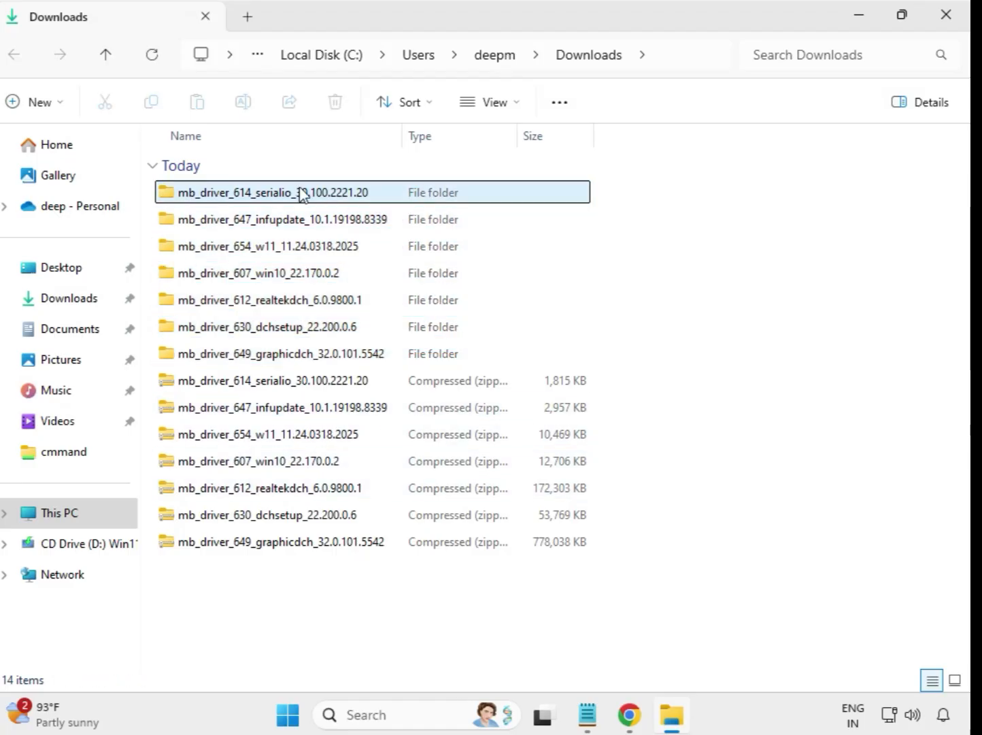
double_click(275, 194)
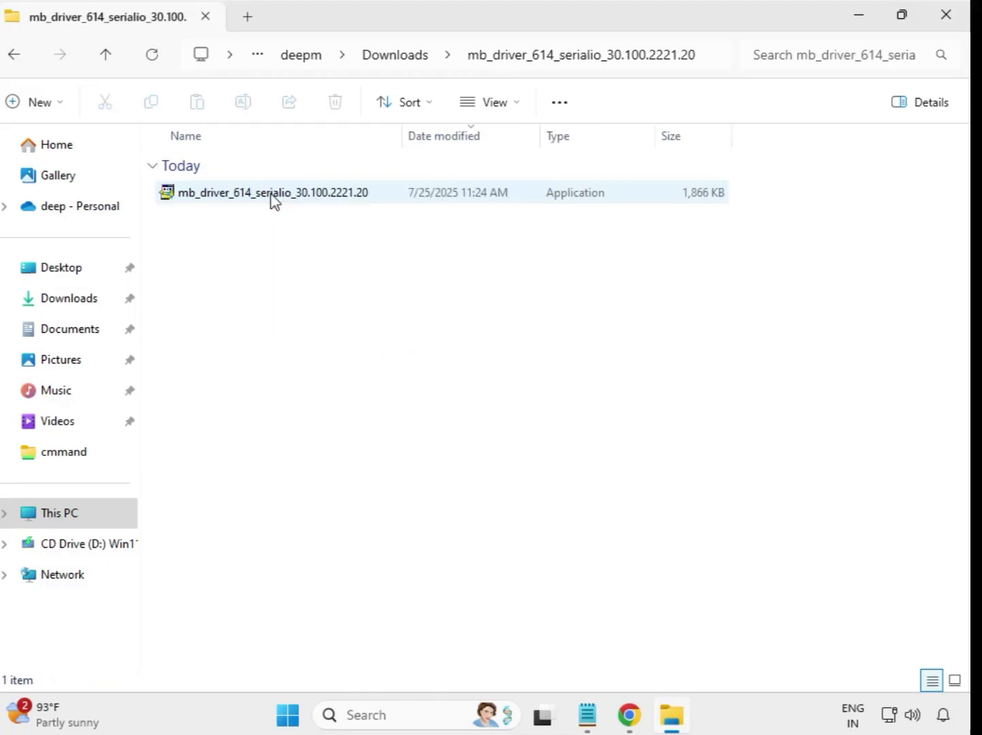
left_click(261, 202)
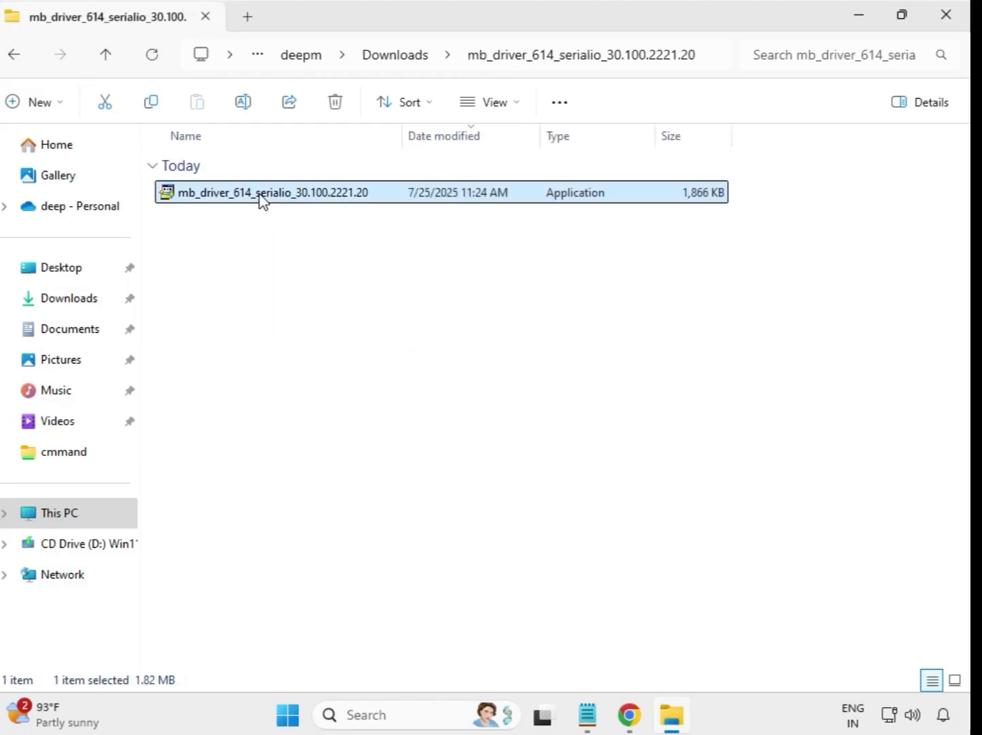
Step: Run the mb_driver_614_serialio_30.100.2221.20 application as administrator and allow it to make changes to the device
right_click(260, 196)
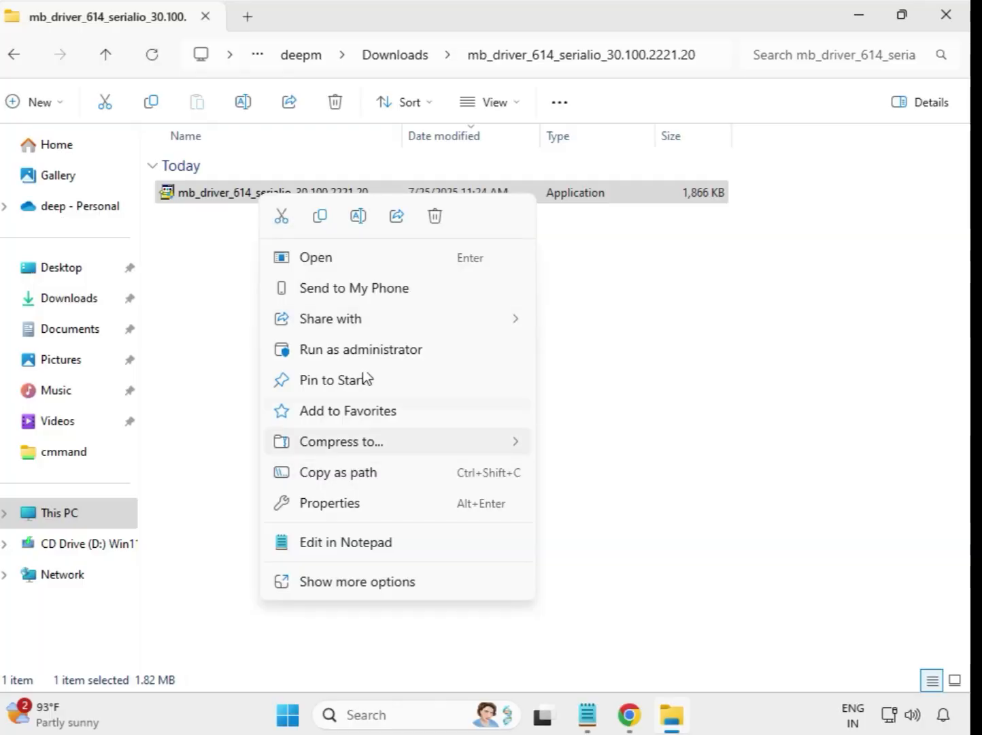
left_click(347, 350)
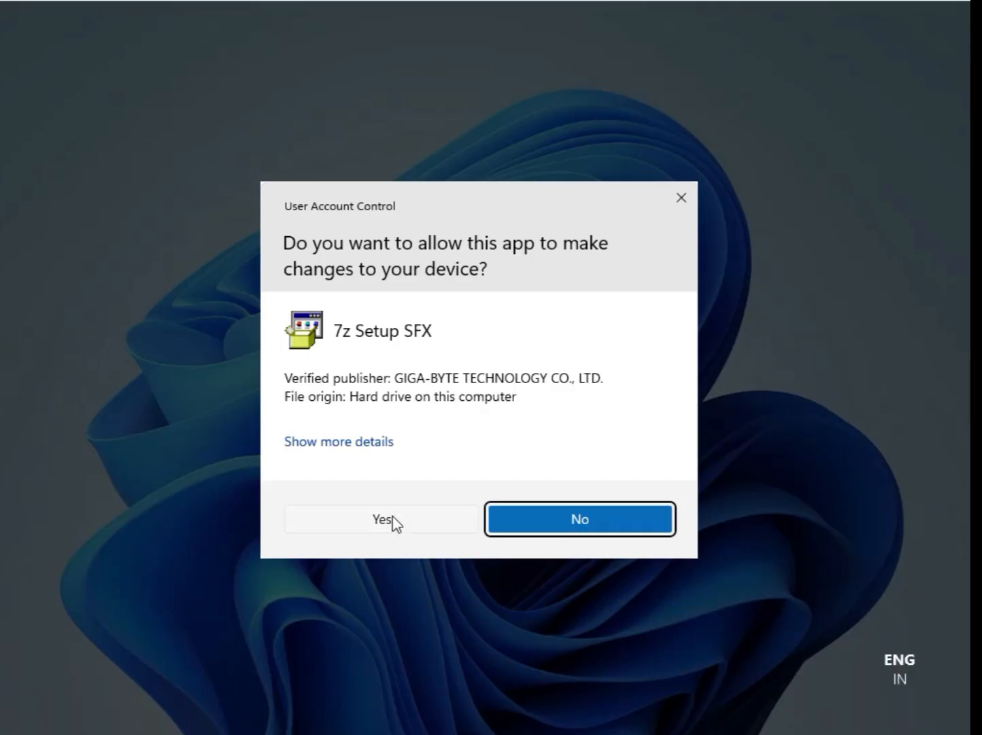
left_click(383, 519)
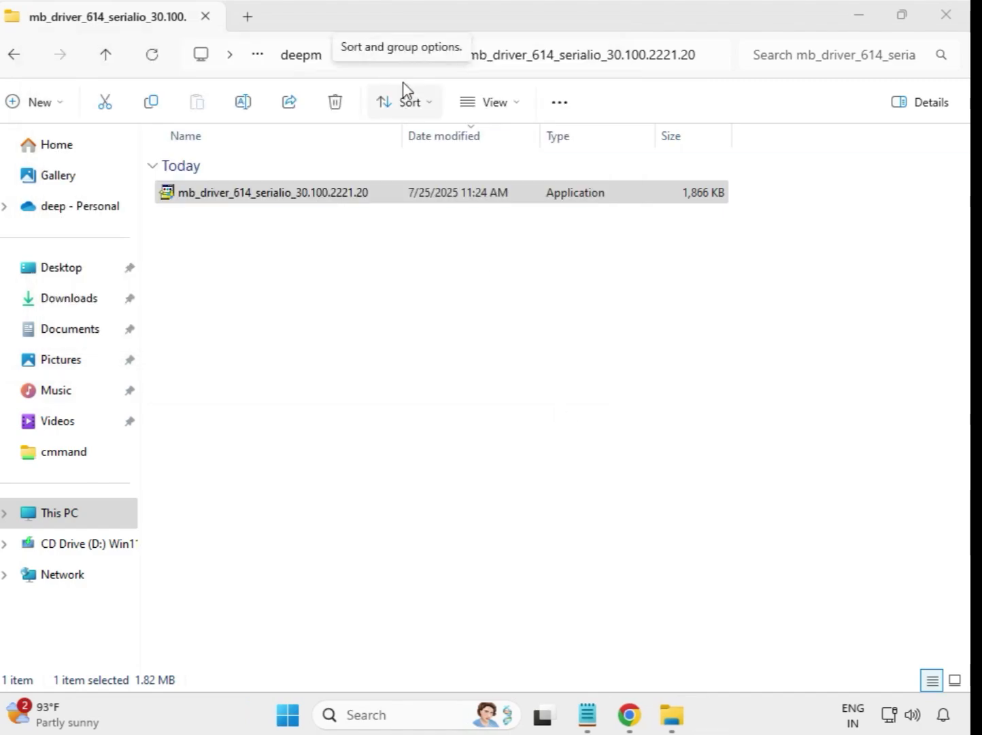
left_click(404, 197)
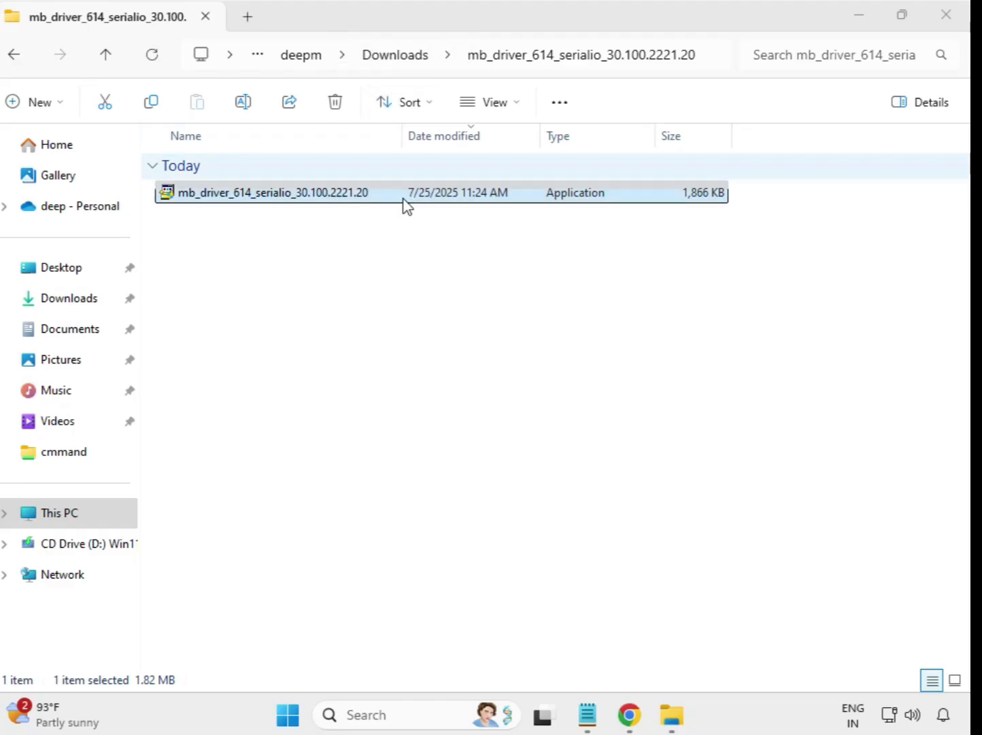
Step: Return to Downloads, open the mb_driver_647_infupdate_10.1.19198.8339 folder, and run its application as administrator, allowing device changes
left_click(16, 58)
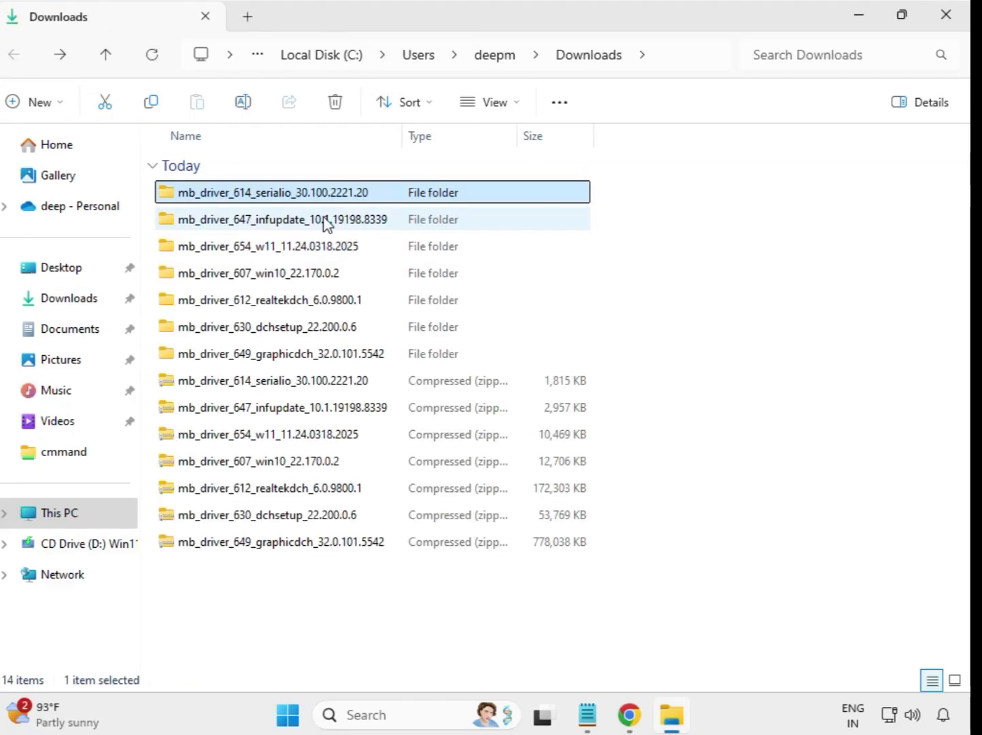
double_click(325, 221)
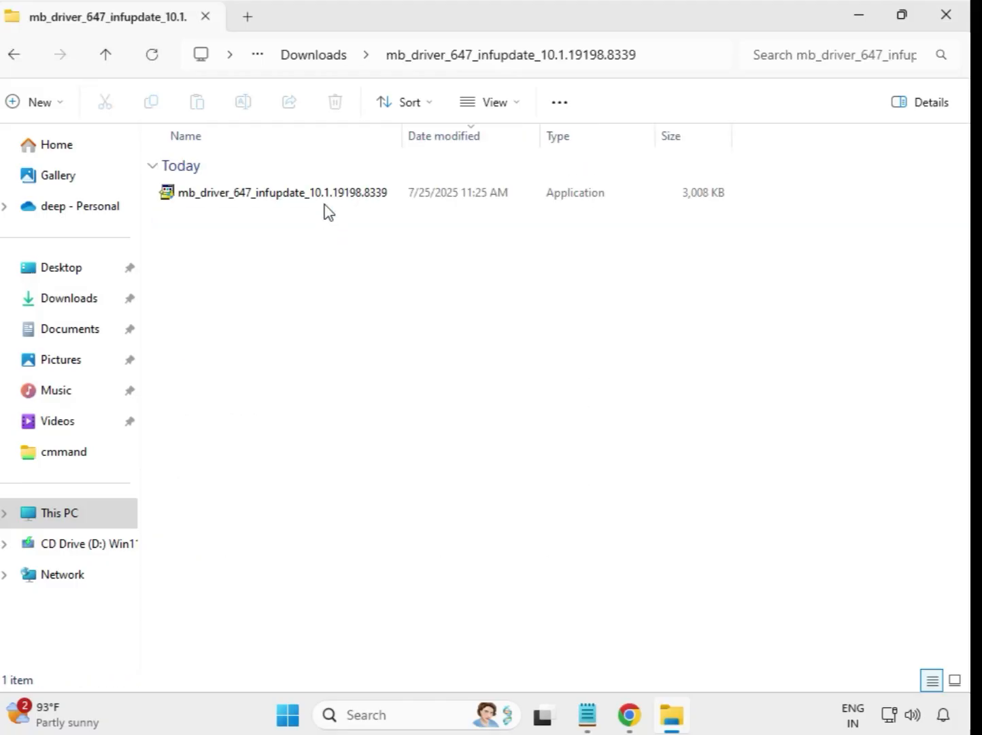
left_click(326, 195)
right_click(327, 200)
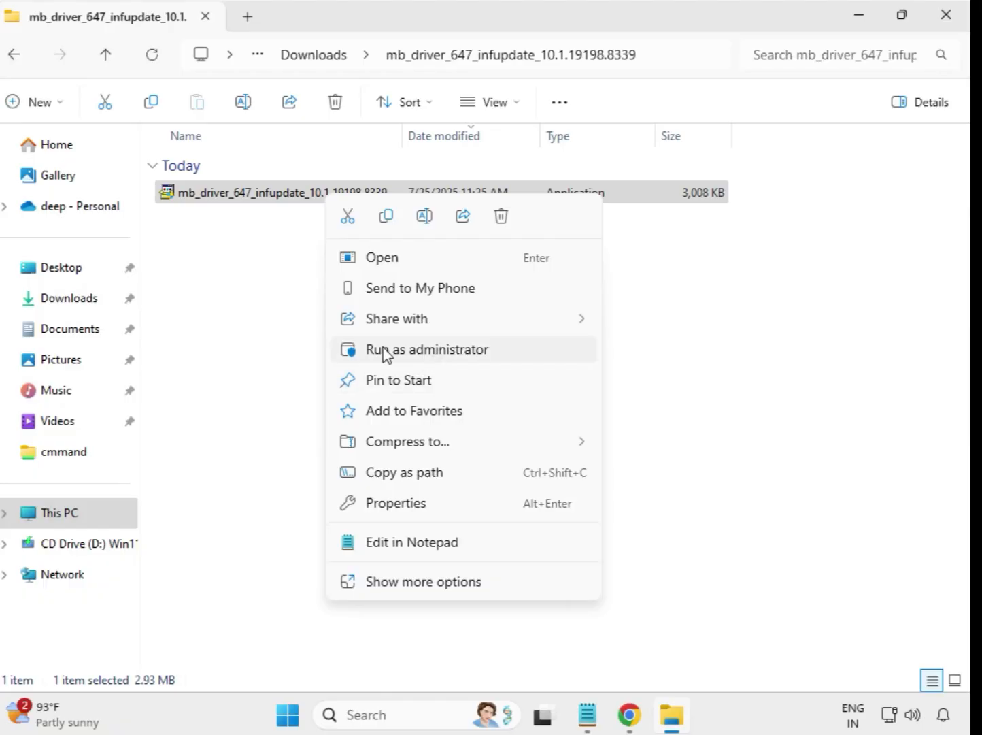
left_click(435, 353)
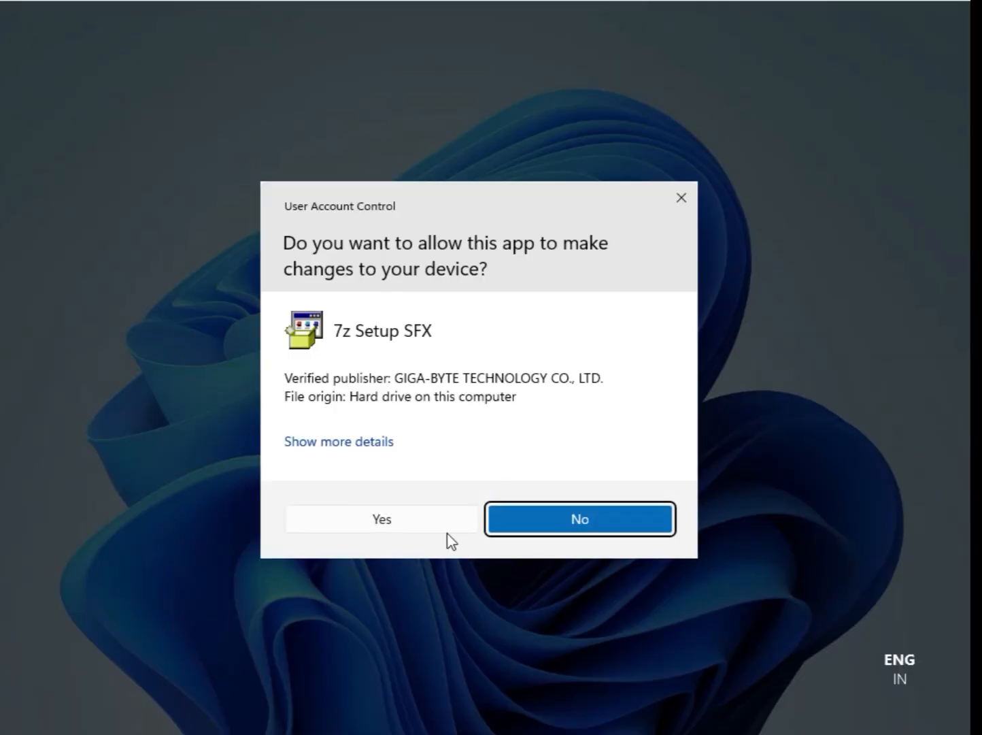
left_click(447, 531)
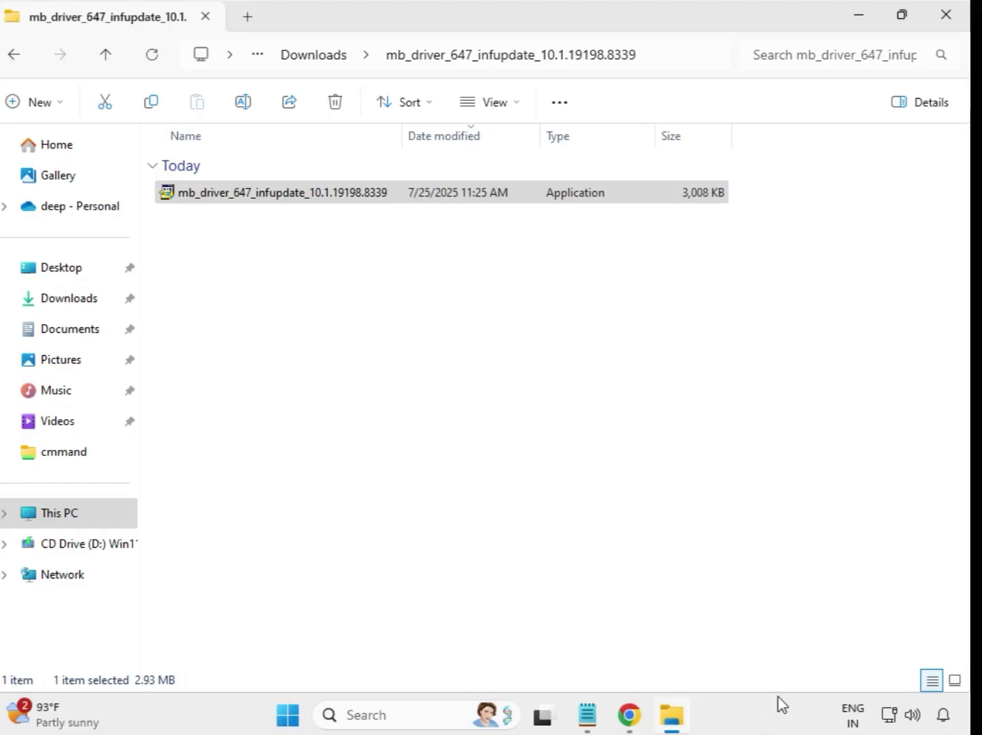
Step: Return to Downloads, open the mb_driver_654_w11_11.24.0318.2025 folder, and run its application as administrator, allowing device changes
left_click(296, 59)
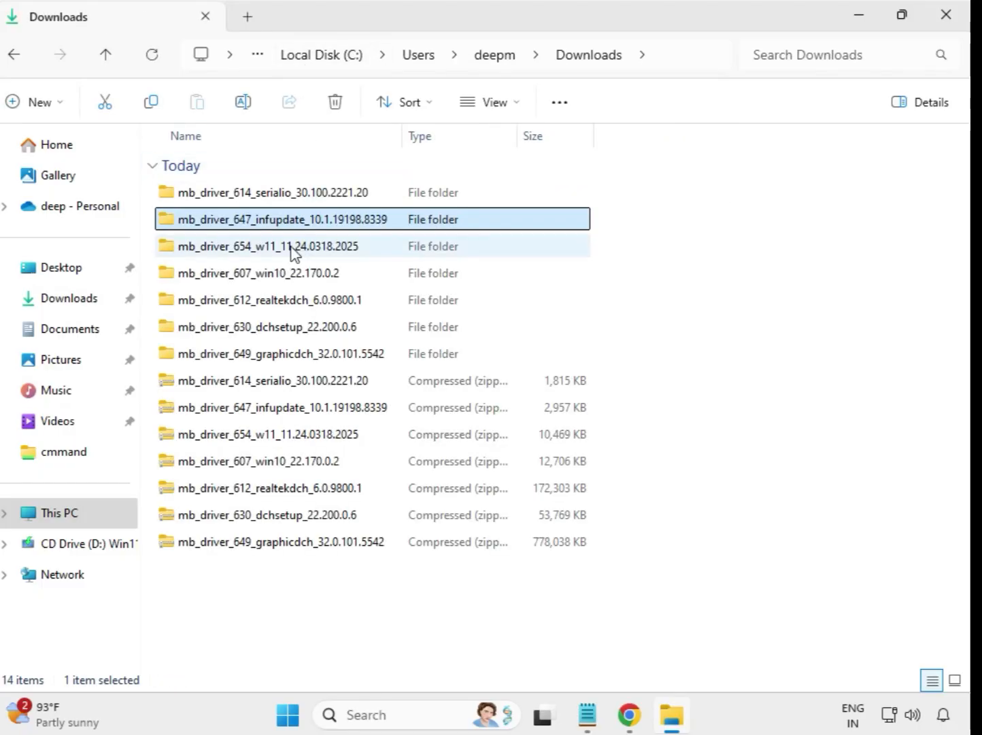
double_click(278, 256)
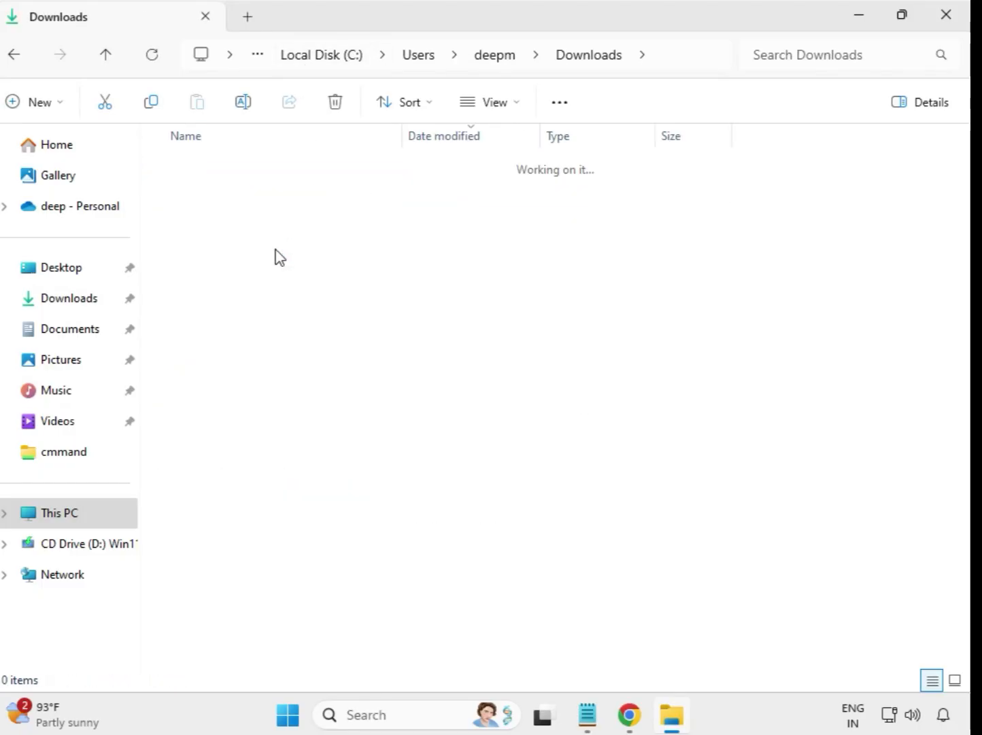
left_click(289, 198)
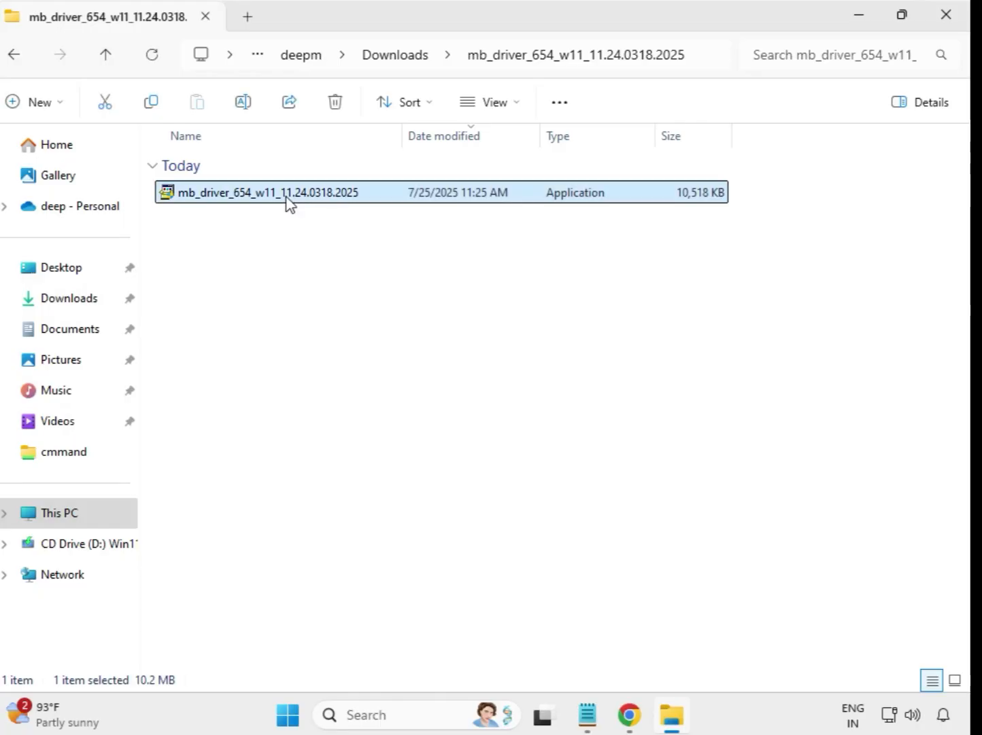
right_click(289, 200)
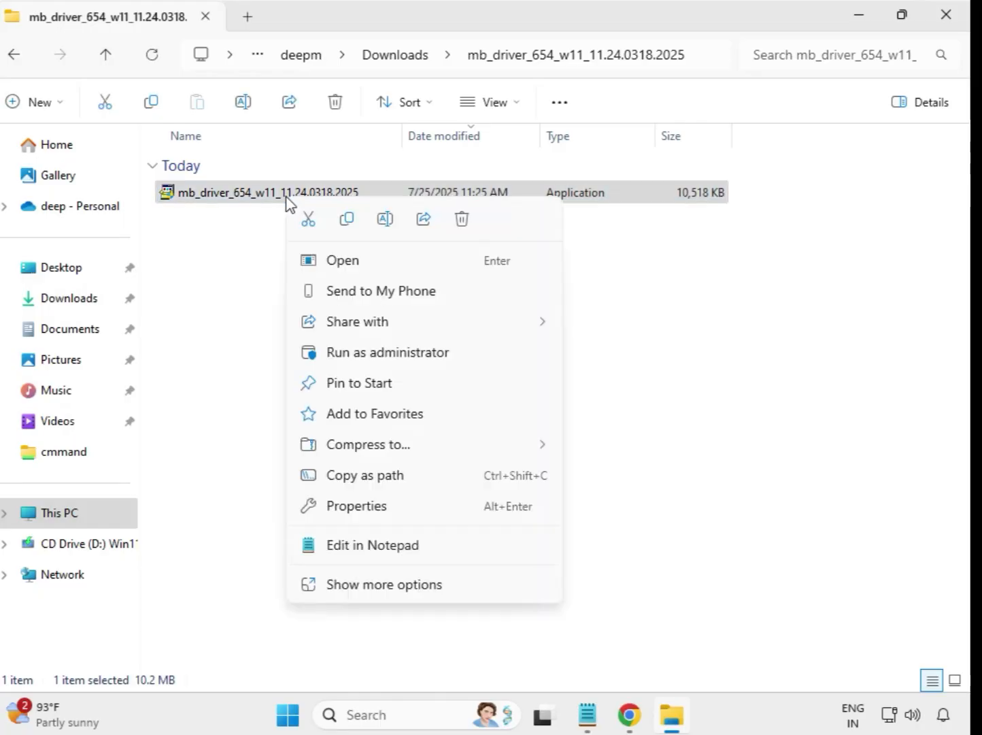
left_click(380, 355)
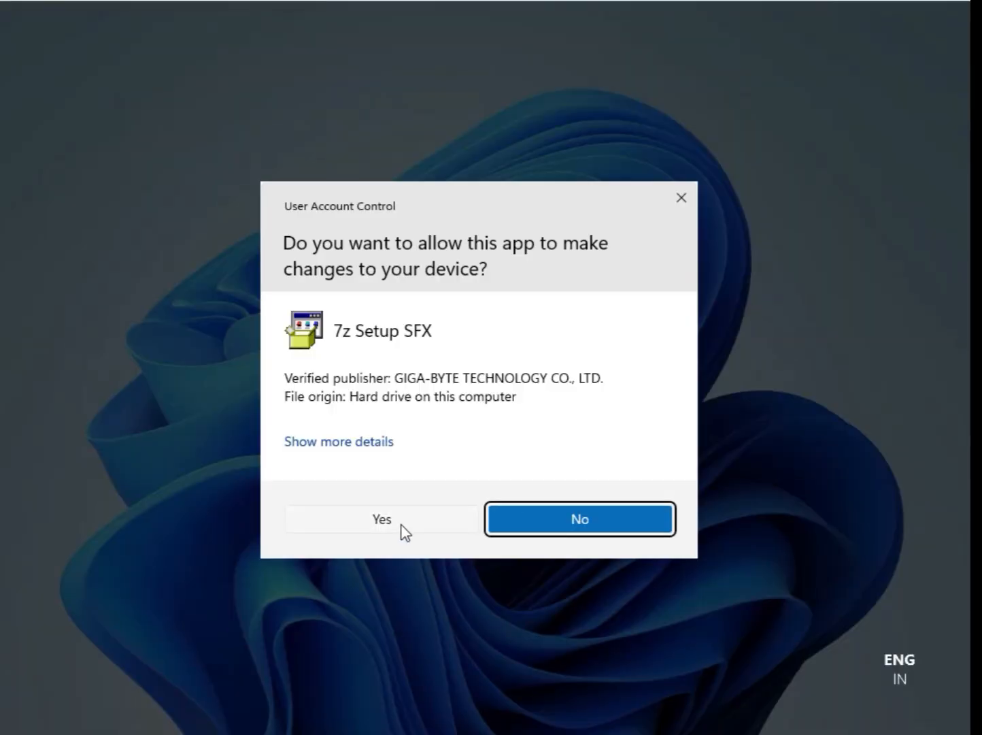
left_click(402, 532)
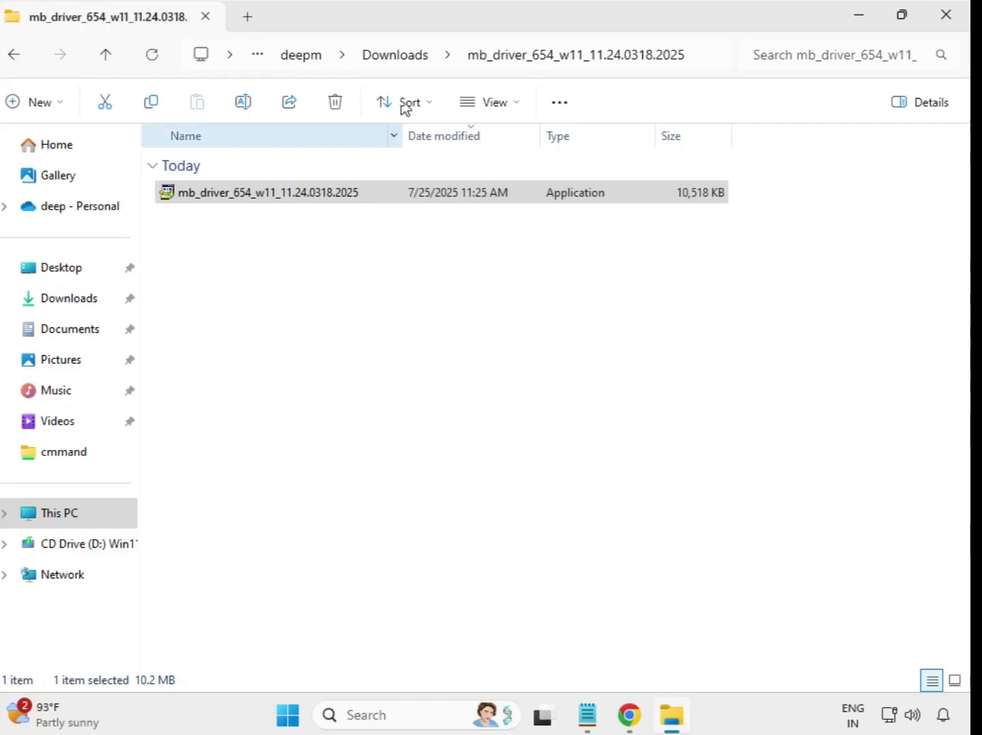
Step: Return to Downloads, open the mb_driver_607_win10_22.170.0.2 folder, and run its application as administrator, allowing device changes
left_click(399, 62)
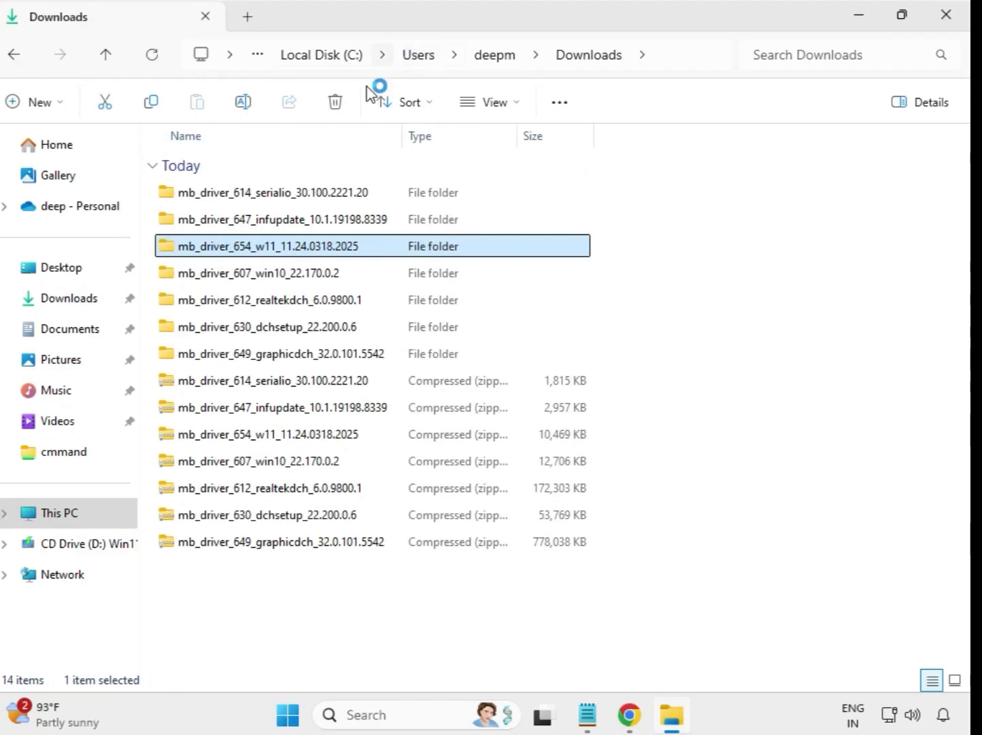
double_click(285, 277)
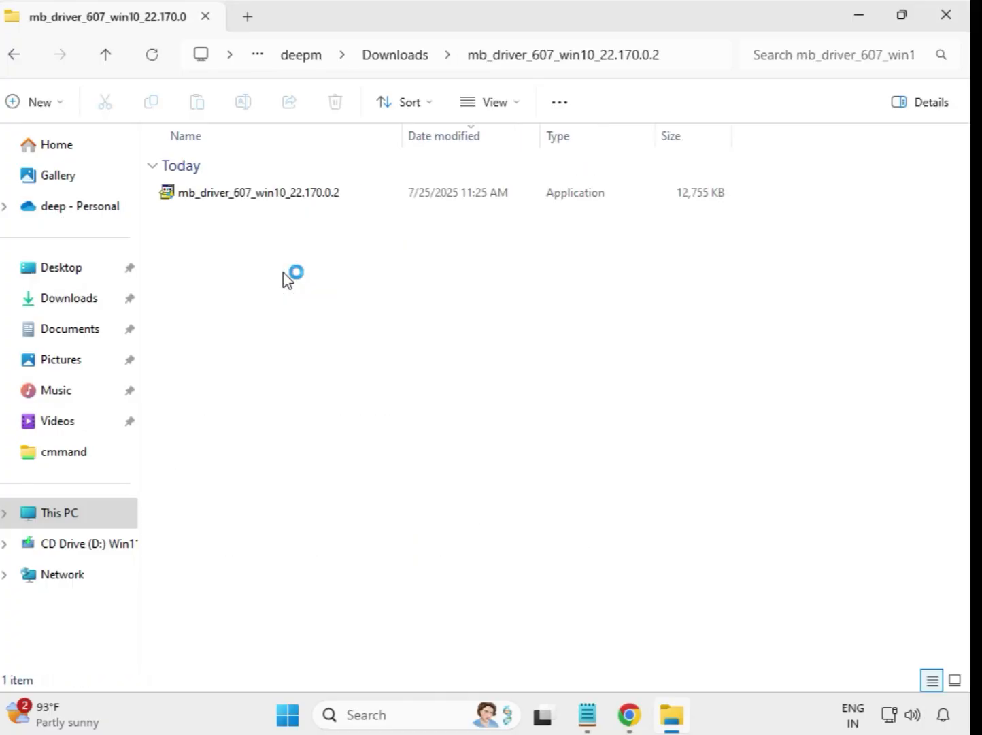
left_click(270, 198)
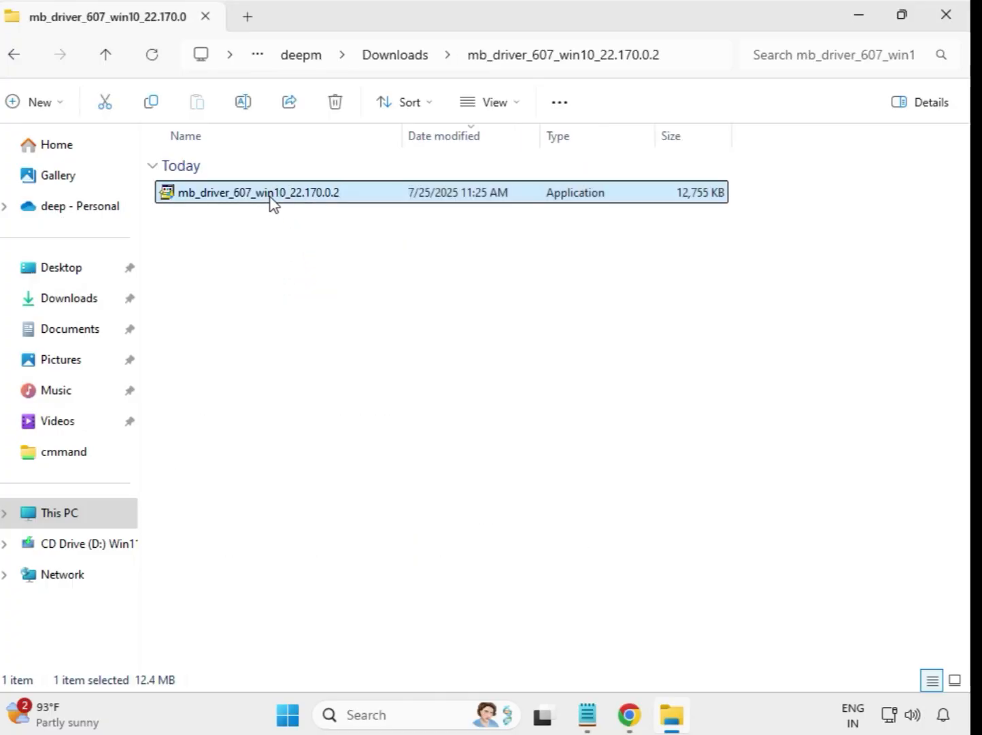
right_click(271, 199)
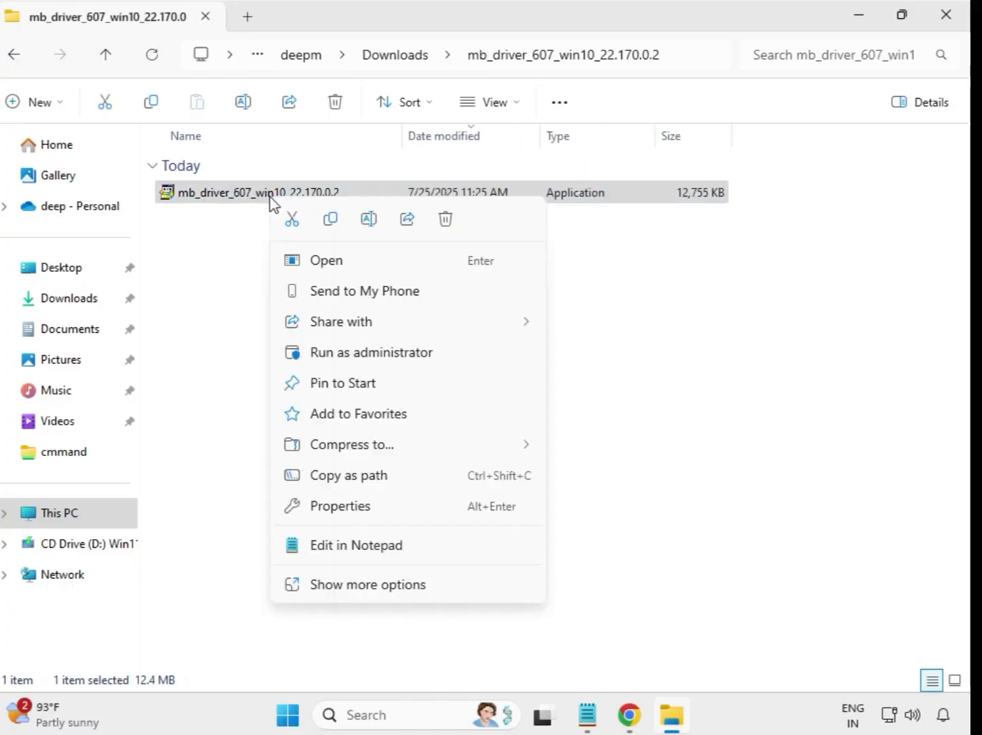
left_click(352, 354)
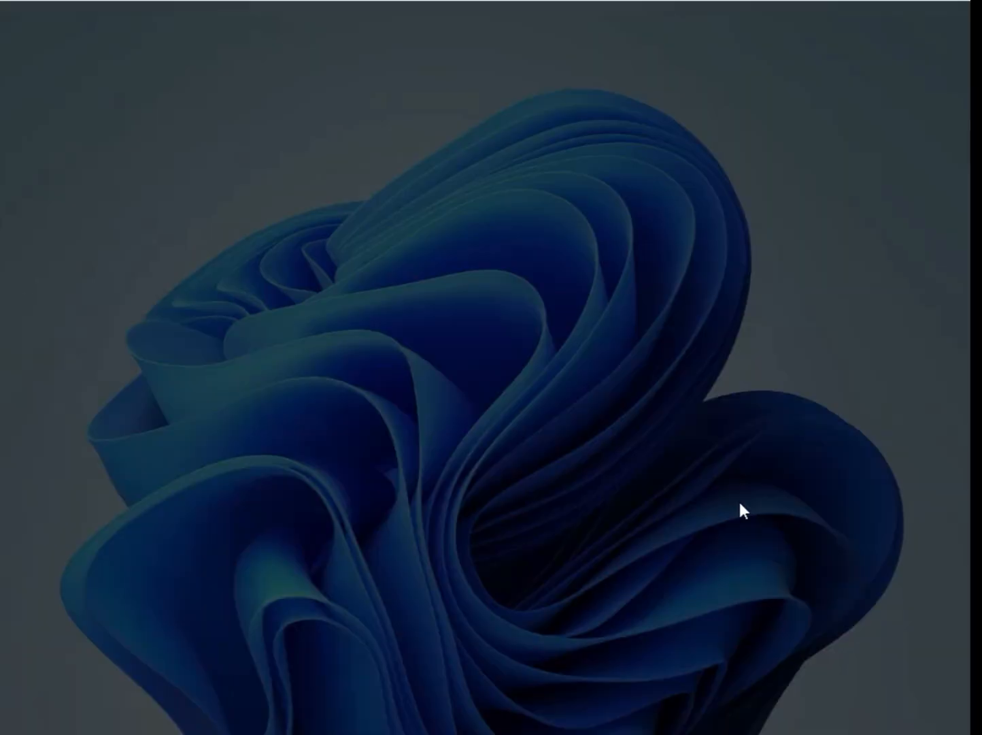
left_click(402, 517)
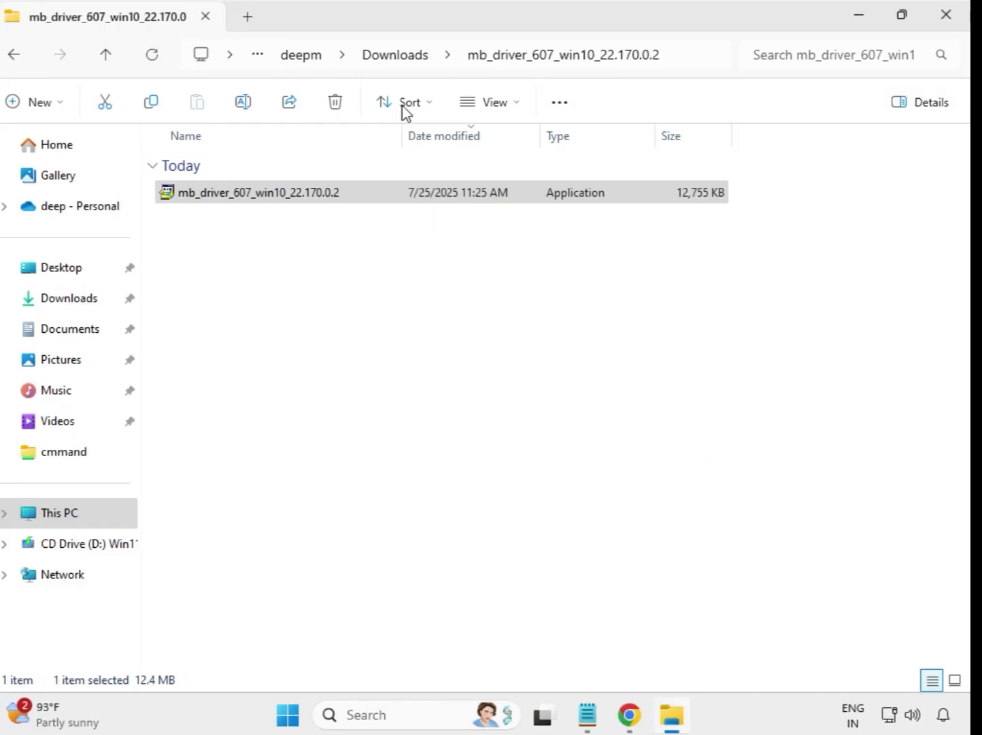
Step: Return to Downloads, open the mb_driver_612_realtekdch_6.0.9800.1 folder, and run its application as administrator, allowing device changes
left_click(394, 57)
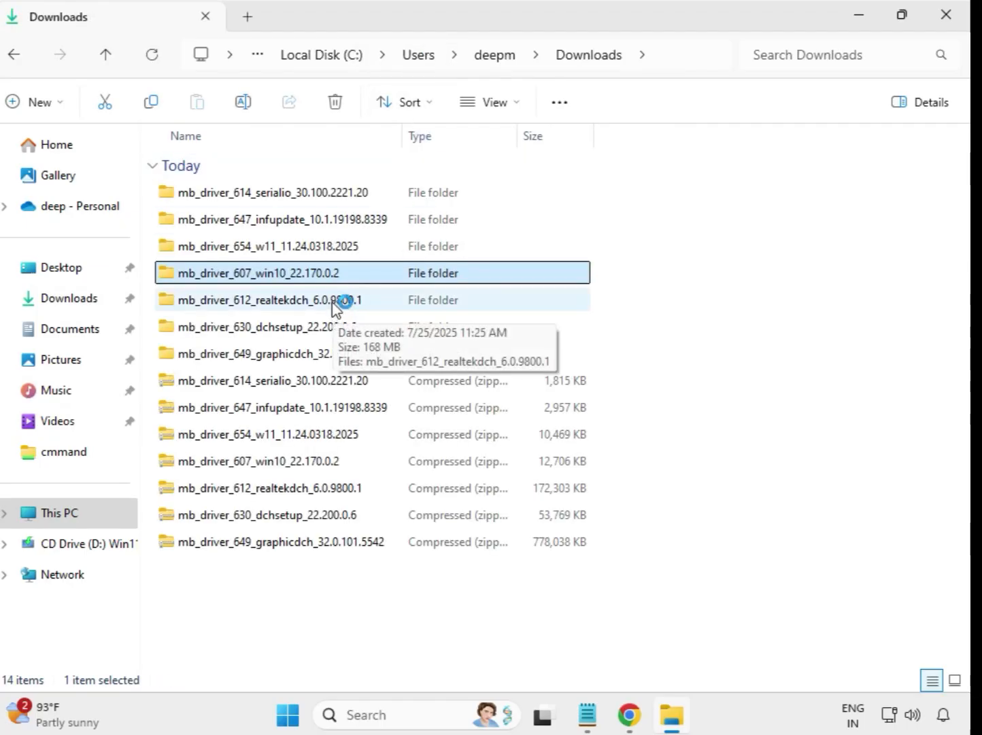
left_click(344, 303)
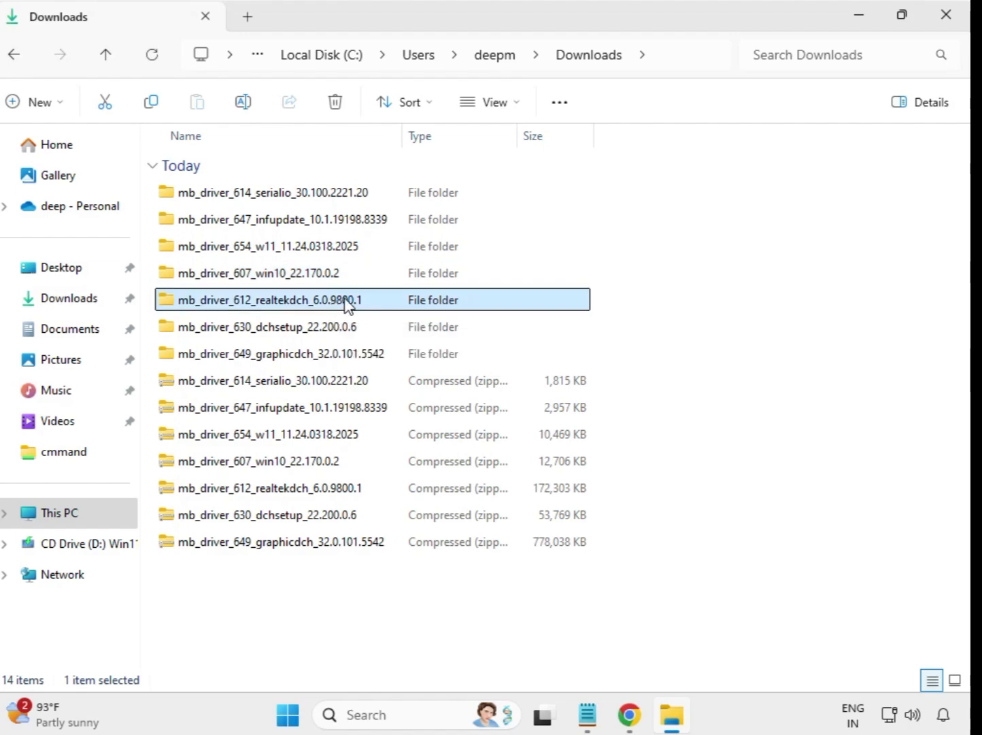
double_click(391, 302)
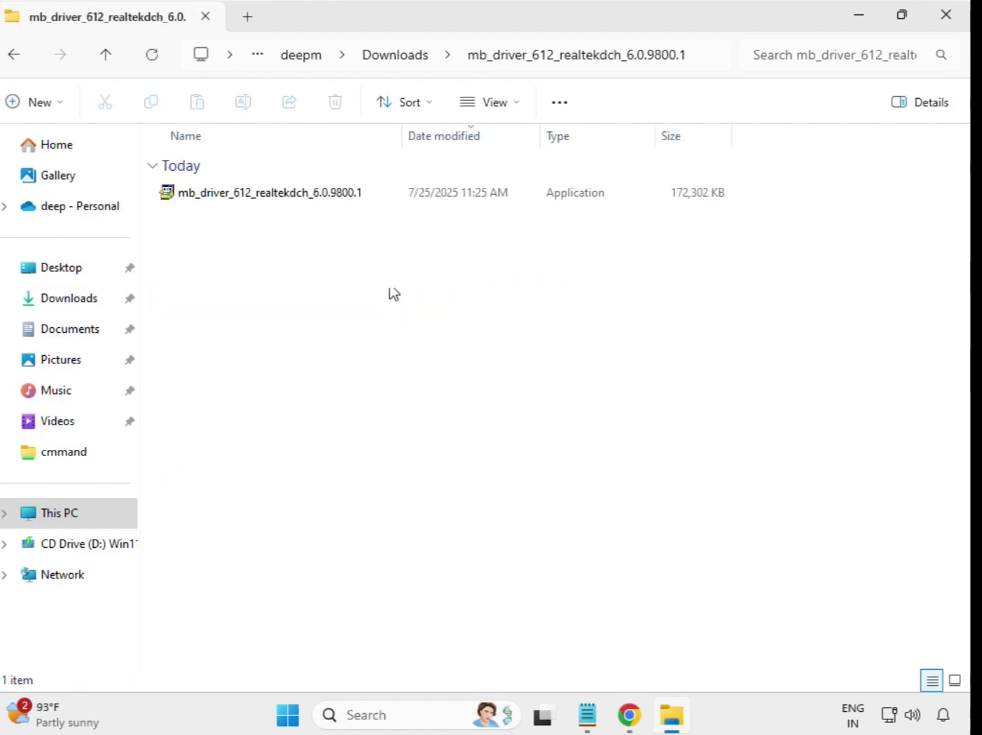
left_click(303, 199)
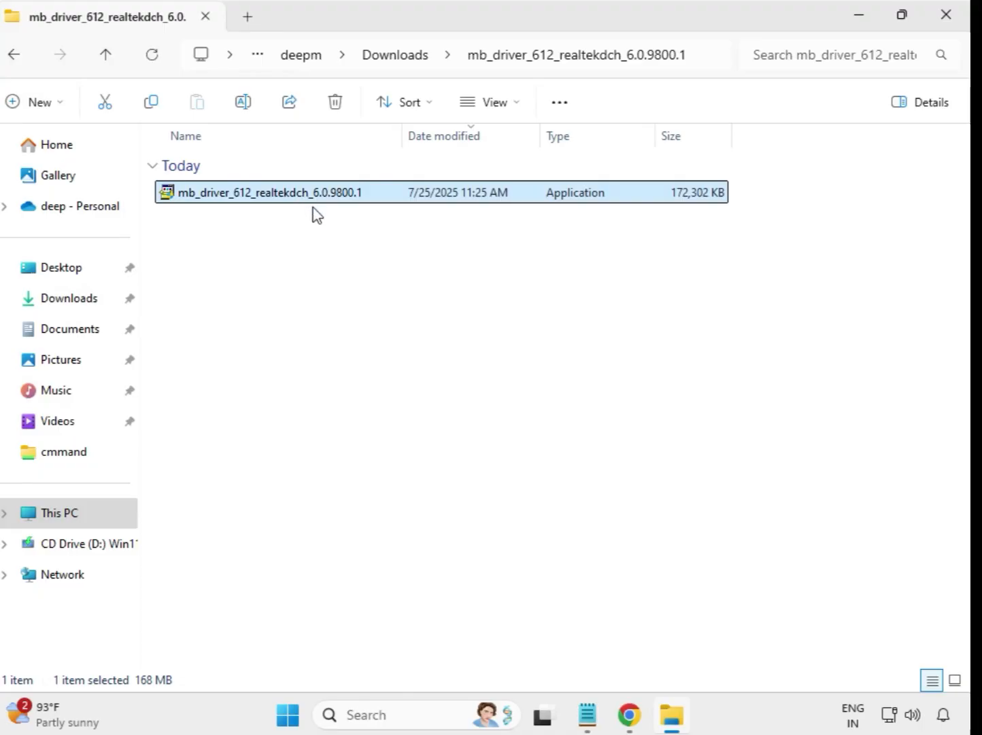
right_click(314, 214)
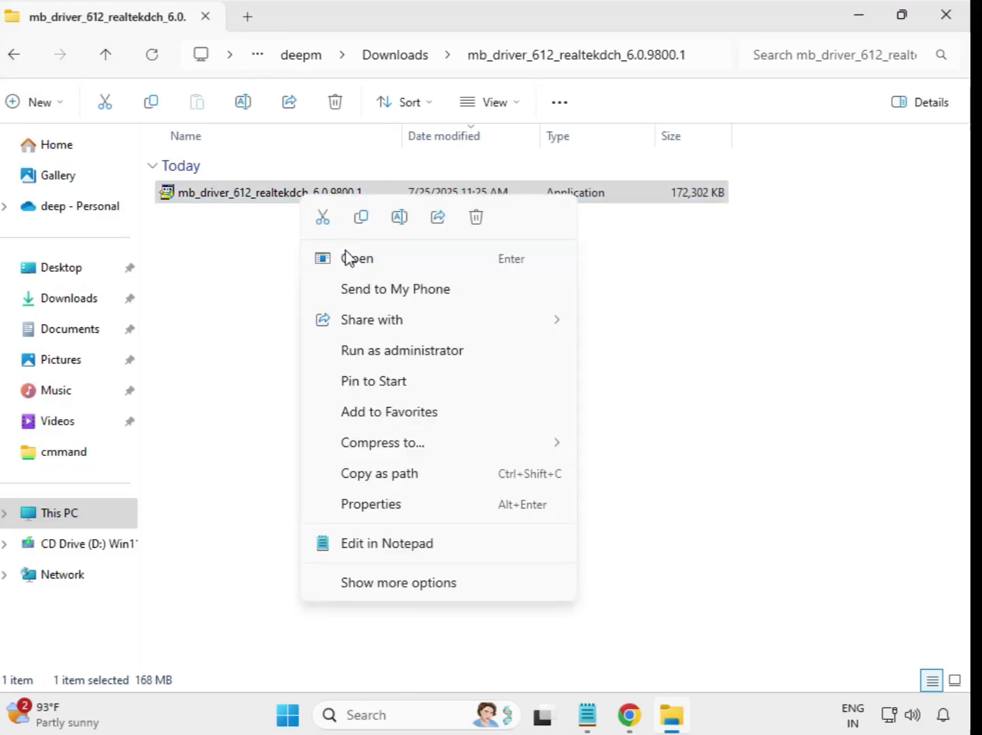
left_click(429, 352)
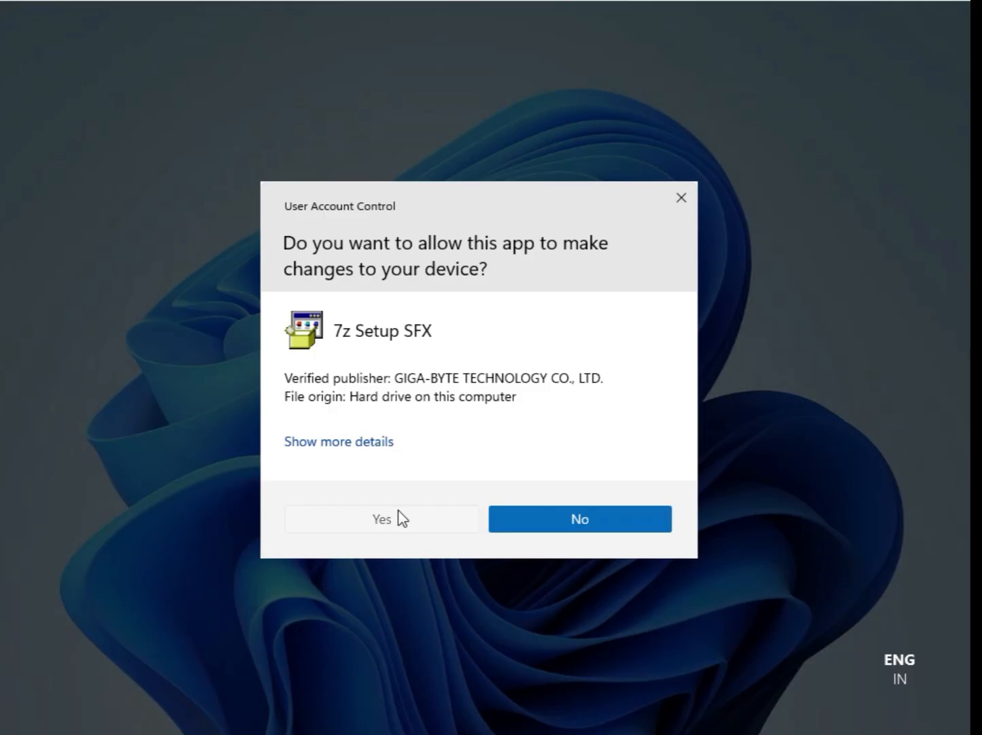
left_click(400, 519)
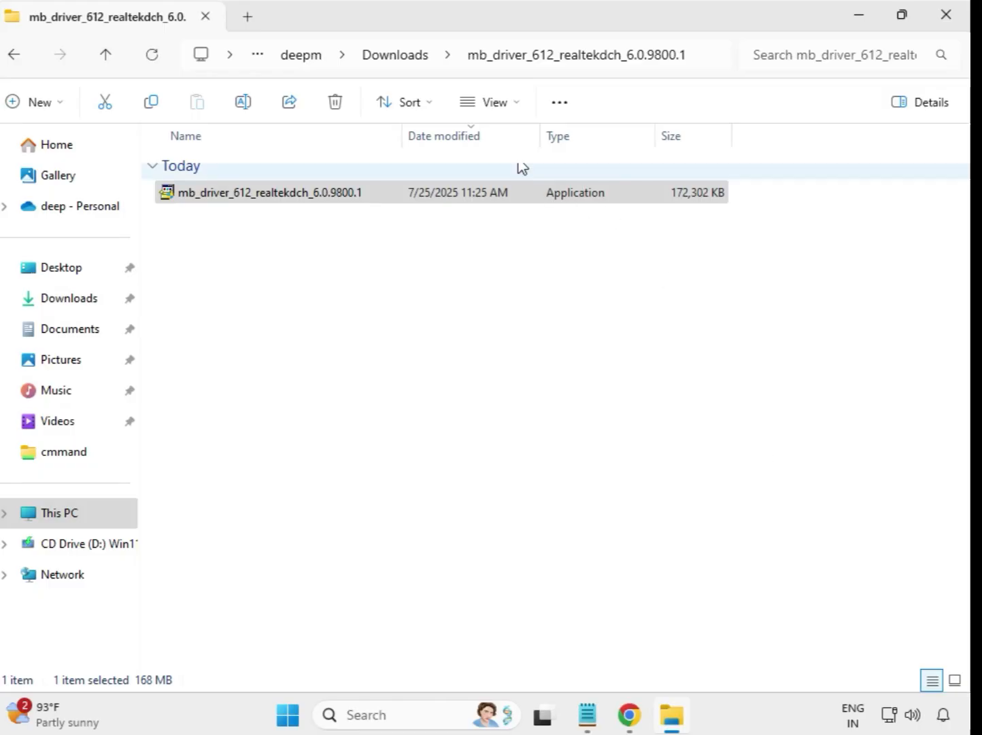
Step: Return to Downloads, open the mb_driver_630_dchsetup_22.200.0.6 folder, and run its application as administrator, allowing device changes
left_click(401, 68)
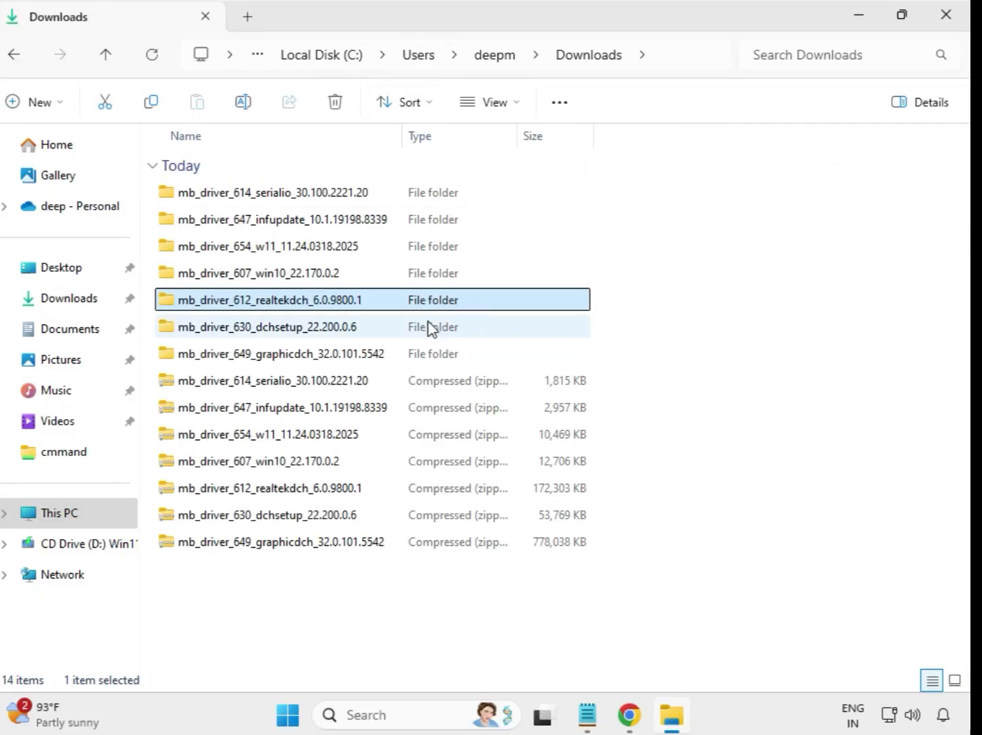
left_click(323, 334)
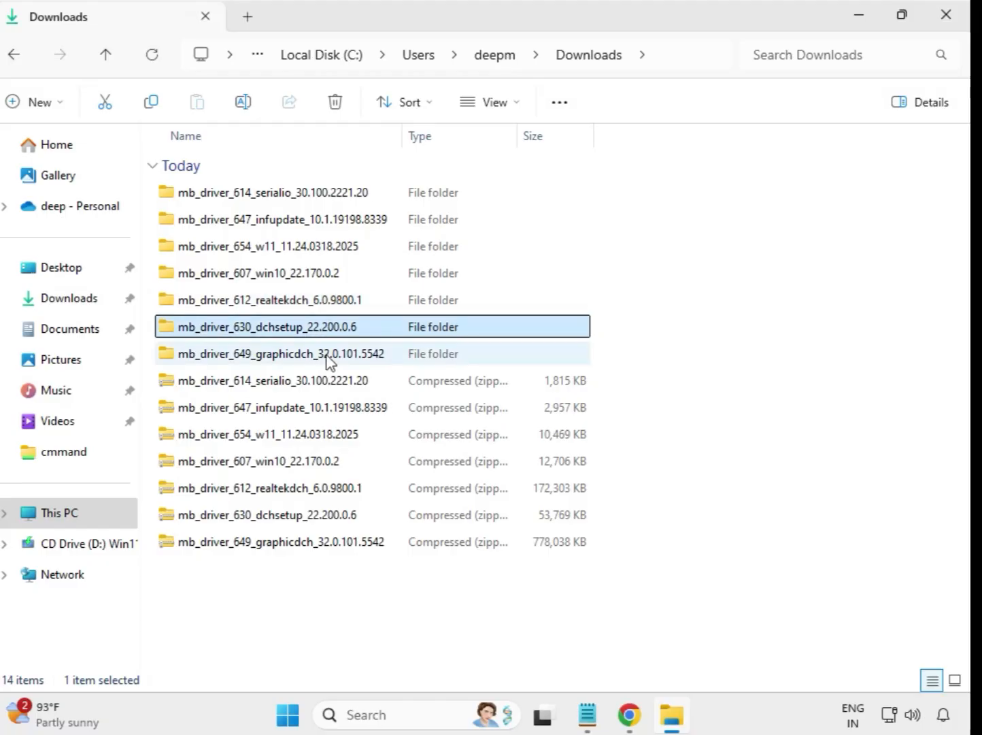
left_click(329, 358)
left_click(327, 334)
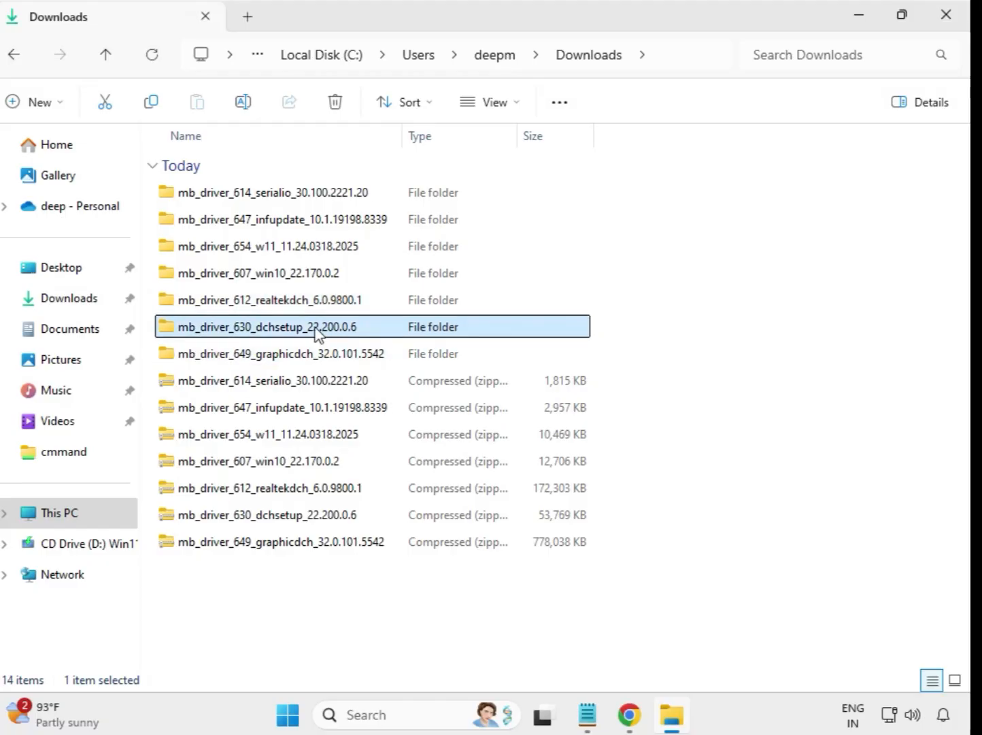
double_click(316, 333)
left_click(264, 201)
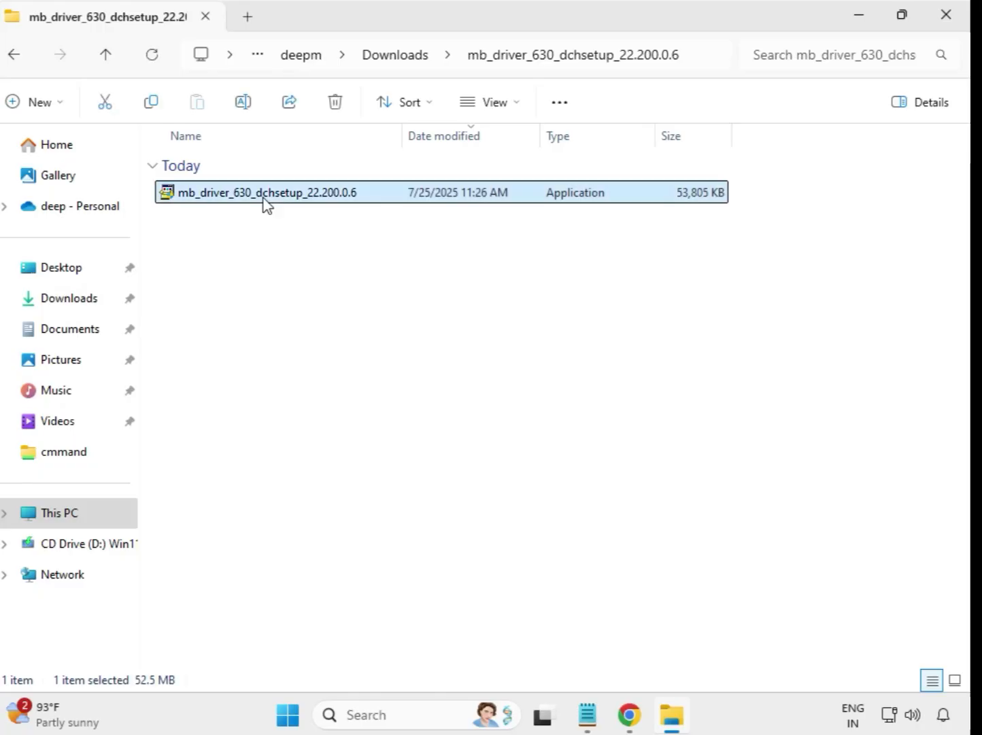
right_click(264, 201)
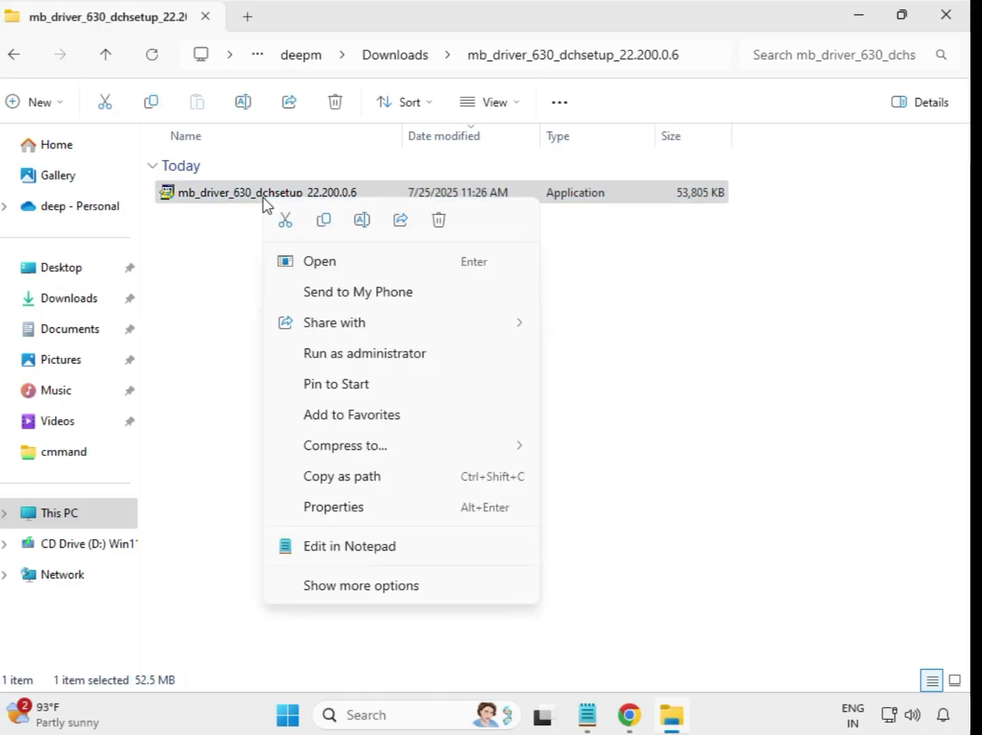
left_click(375, 360)
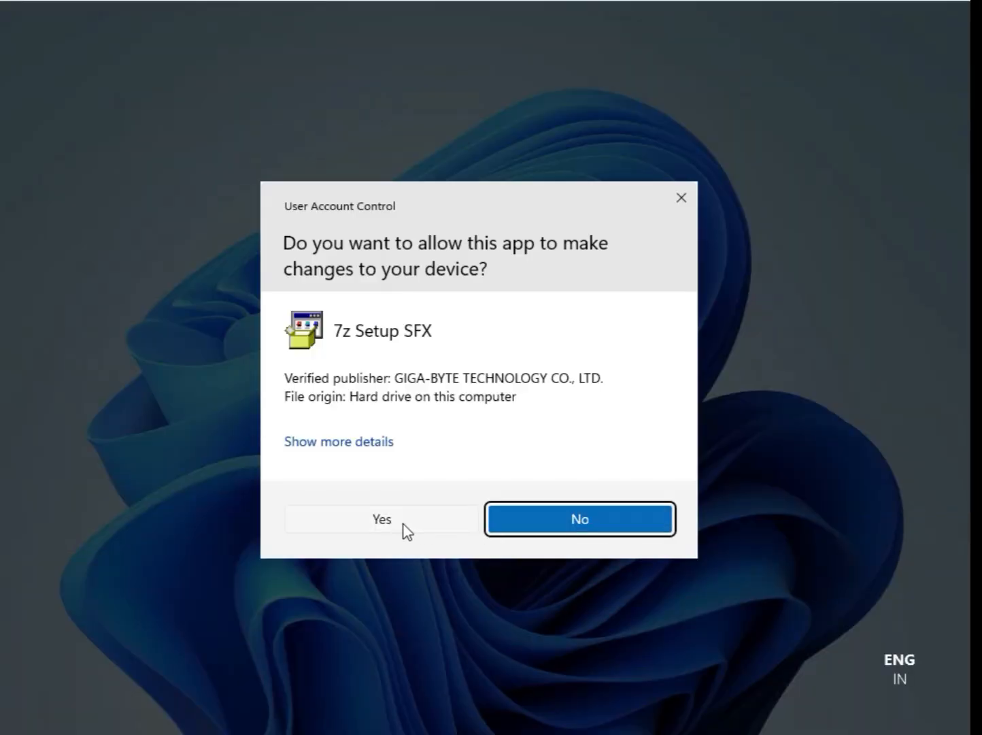
left_click(406, 532)
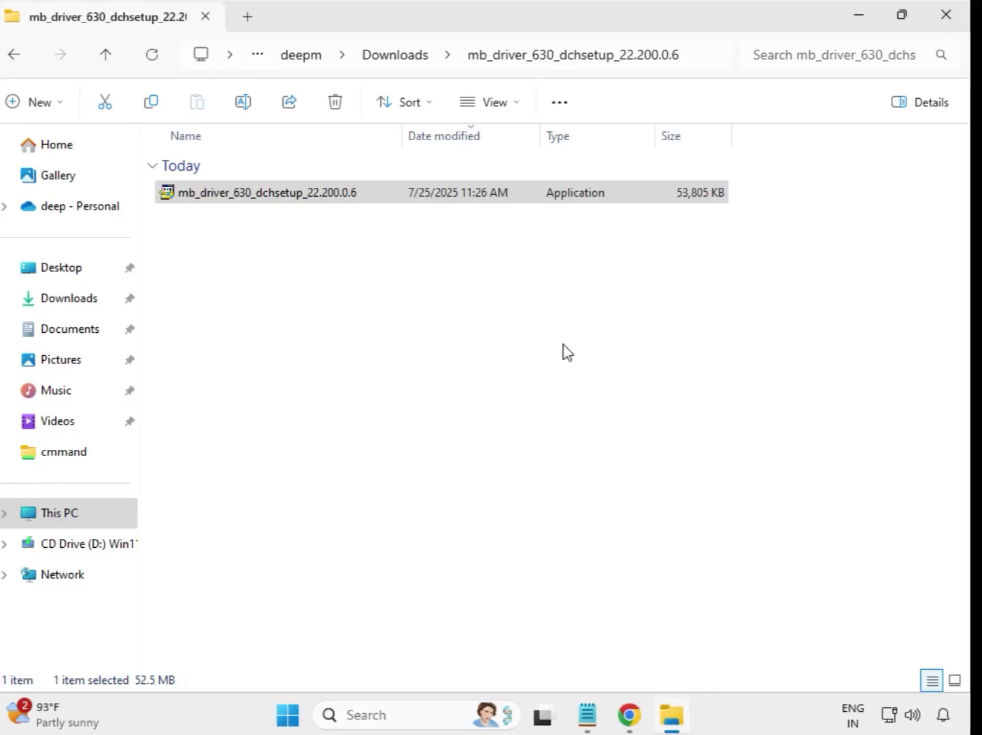
Step: Return to Downloads, open the mb_driver_649_graphicdch_32.0.101.5542 folder, and run its application as administrator, allowing device changes
left_click(397, 56)
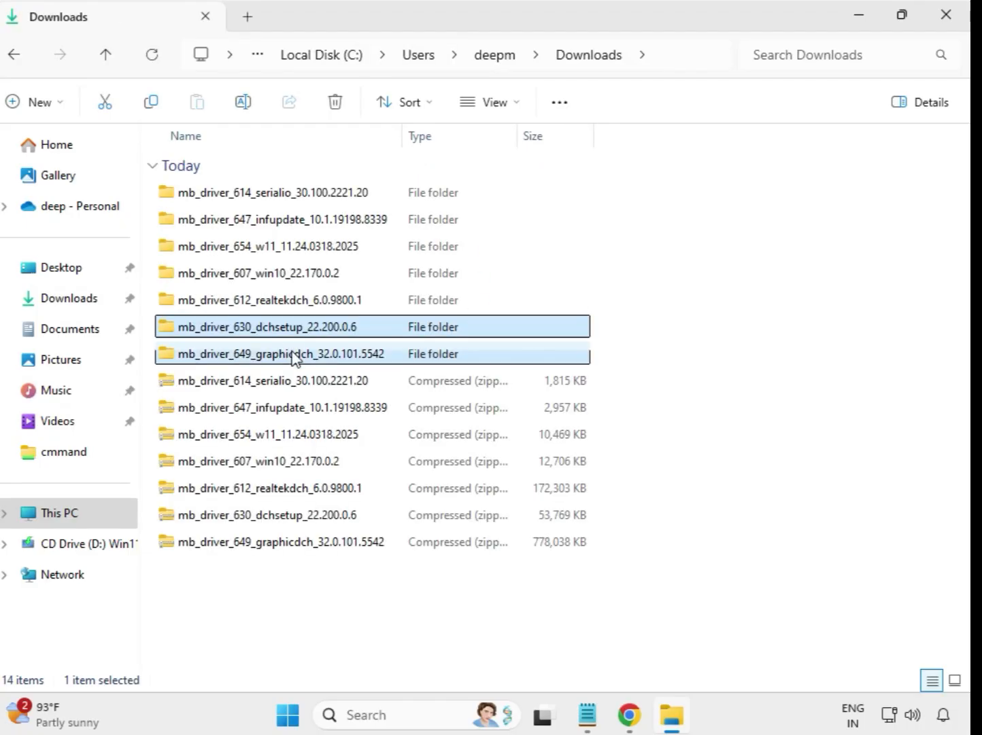
left_click(296, 354)
double_click(310, 354)
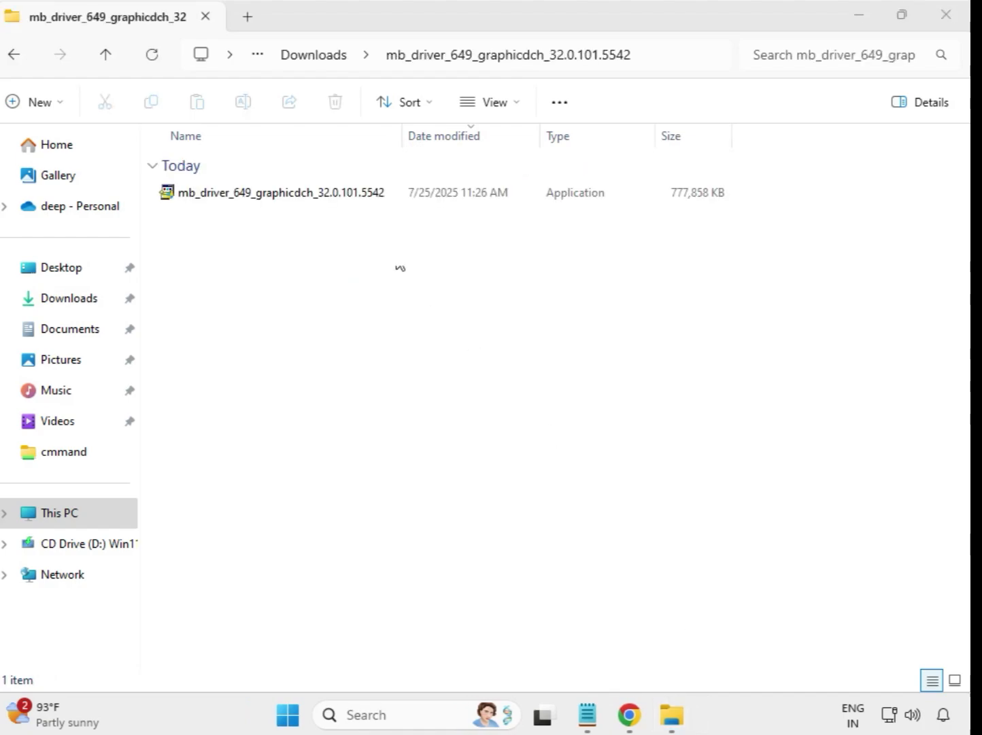
left_click(318, 194)
right_click(329, 210)
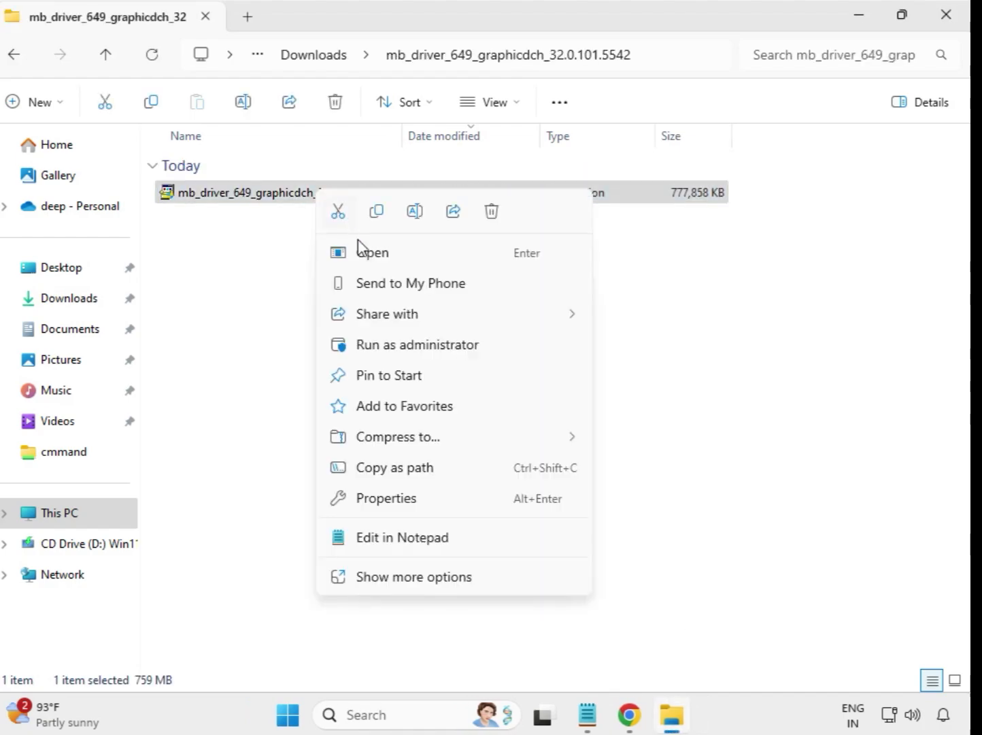
left_click(413, 351)
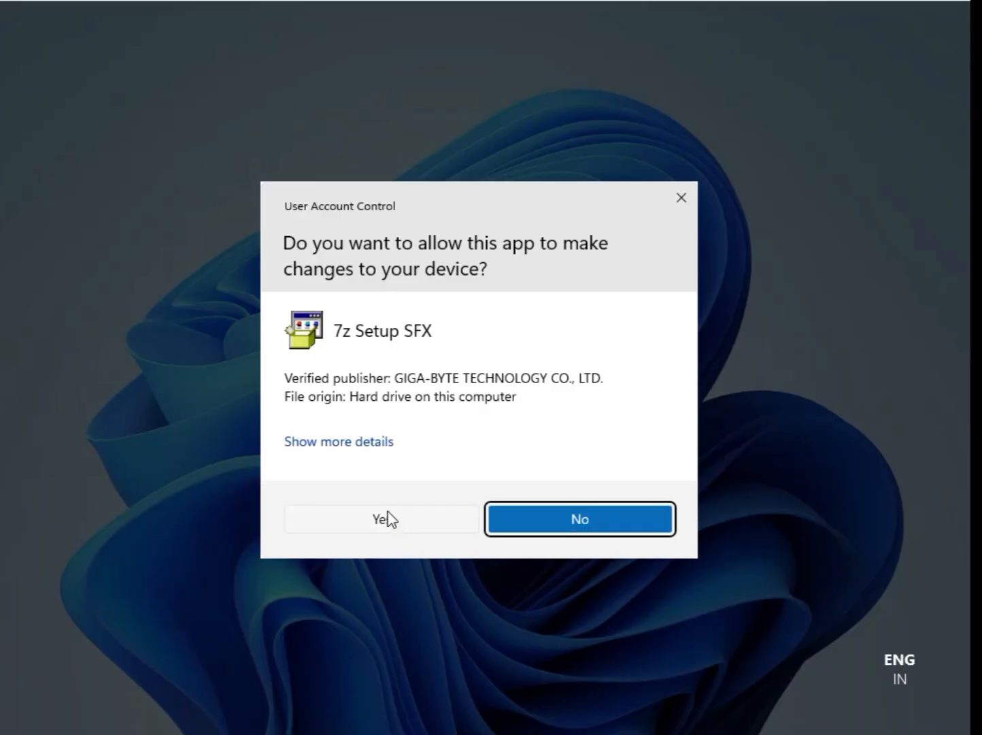
left_click(389, 521)
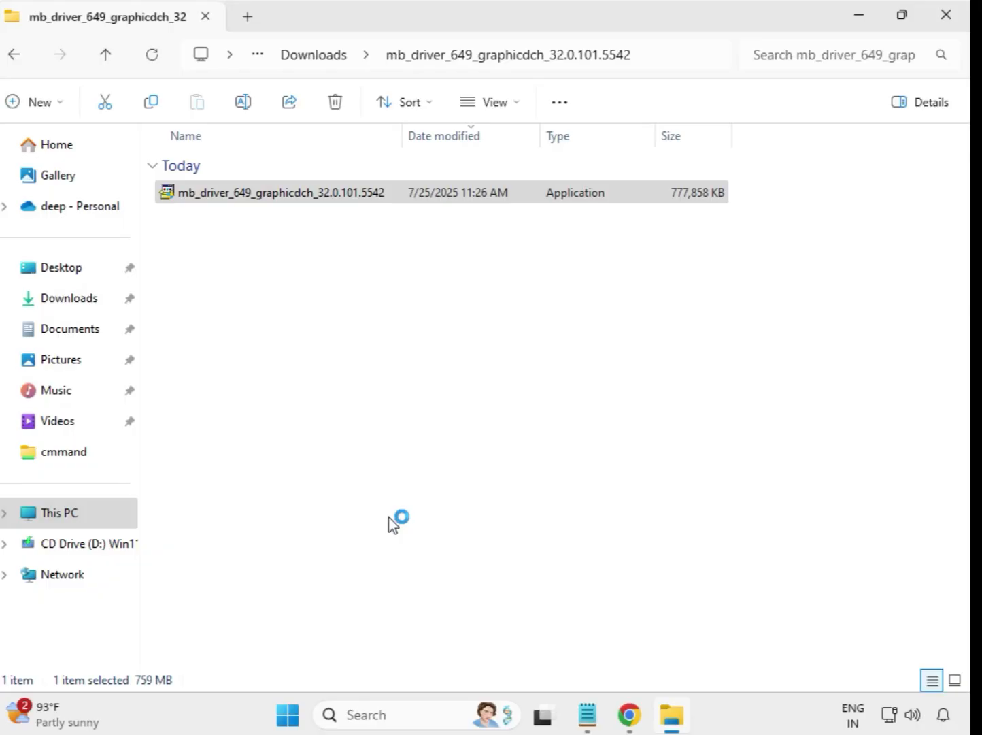